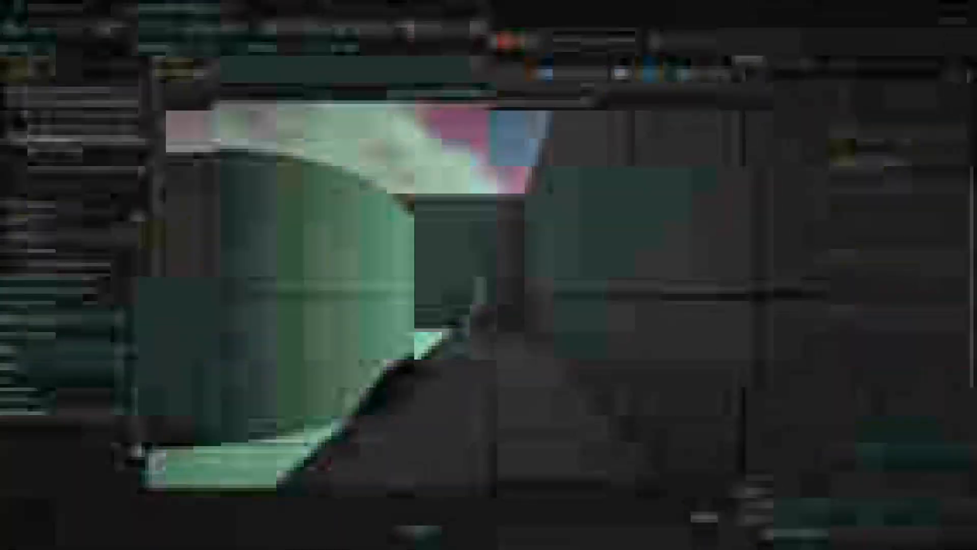
{"action": "key", "text": "a"}
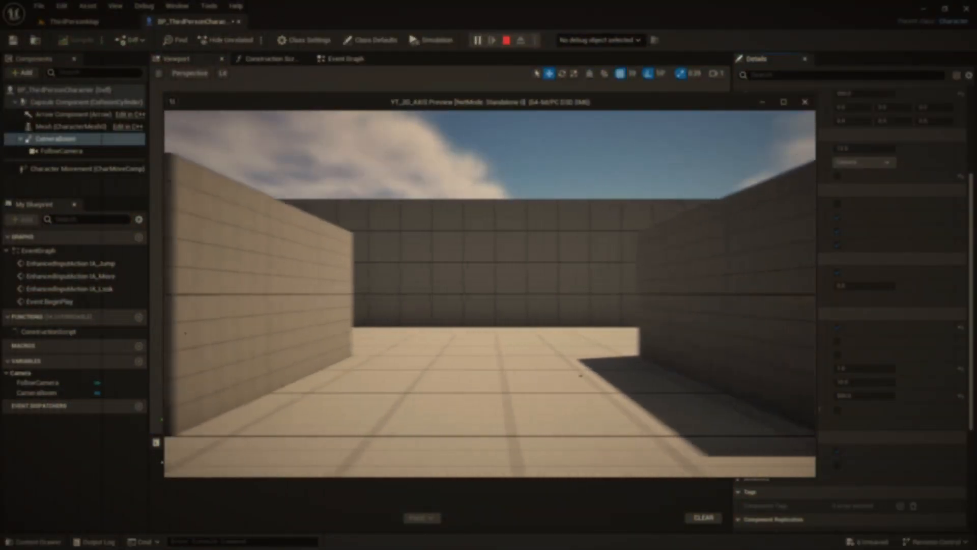
{"action": "key", "text": "d"}
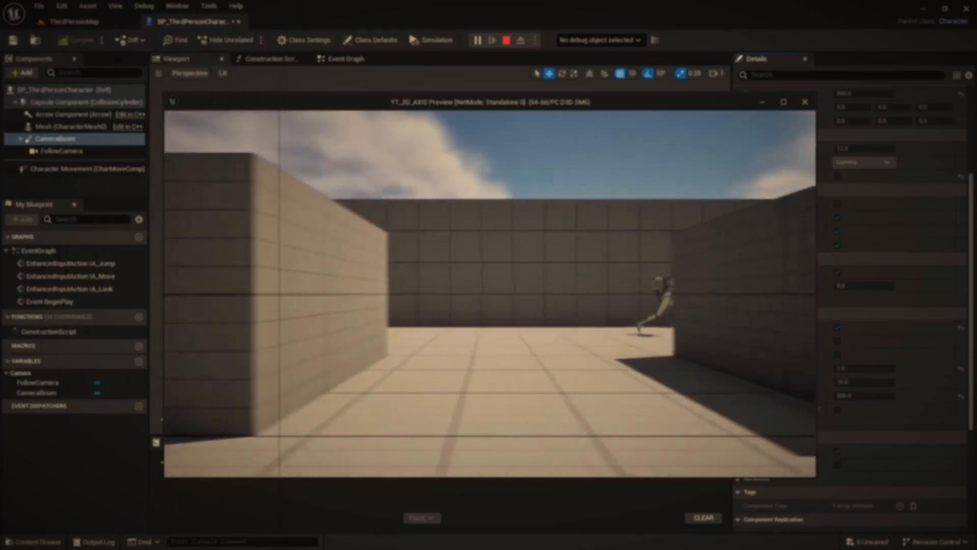
{"action": "key", "text": "a"}
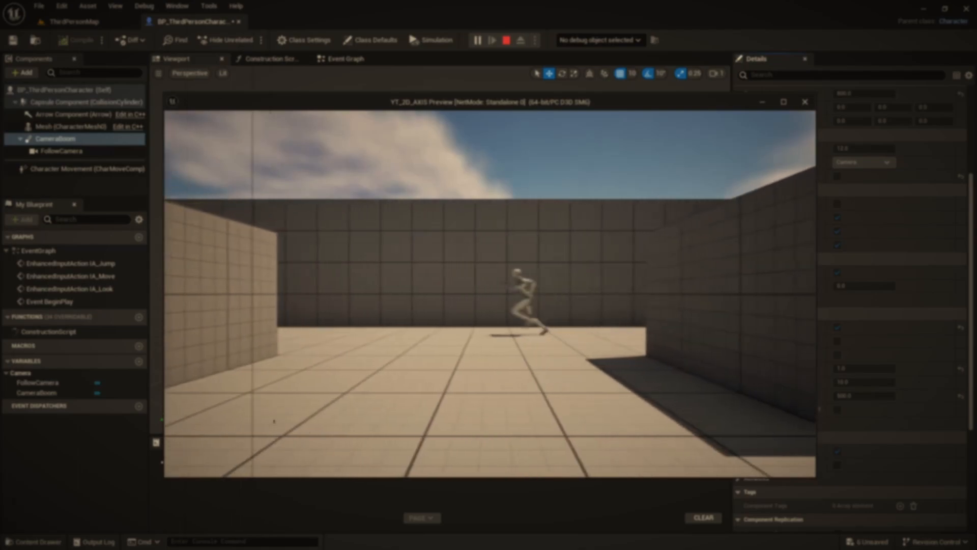
{"action": "key", "text": "space"}
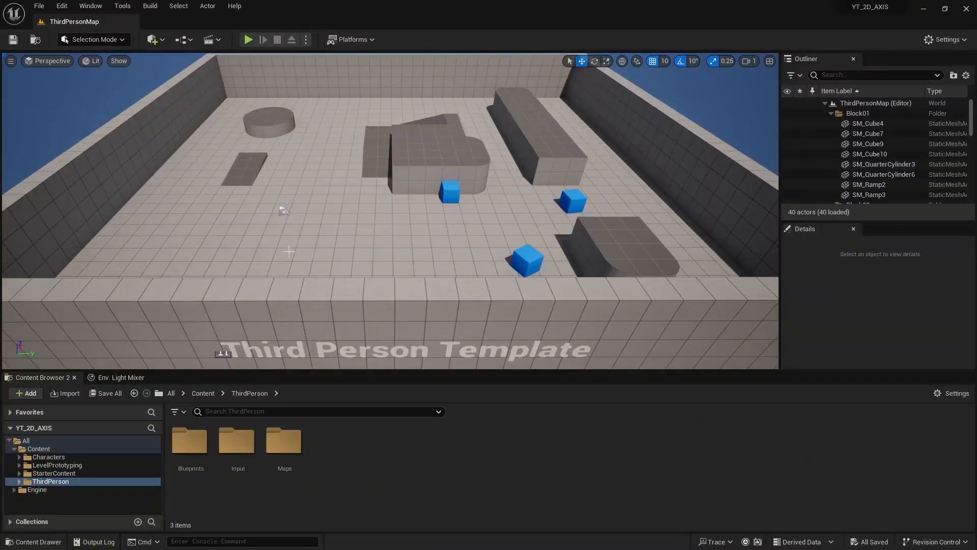
Step: Play-test the default third-person level, then stop the session and look over the level
{"action": "right_click_drag", "start_coordinate": [314, 258], "coordinate": [313, 257]}
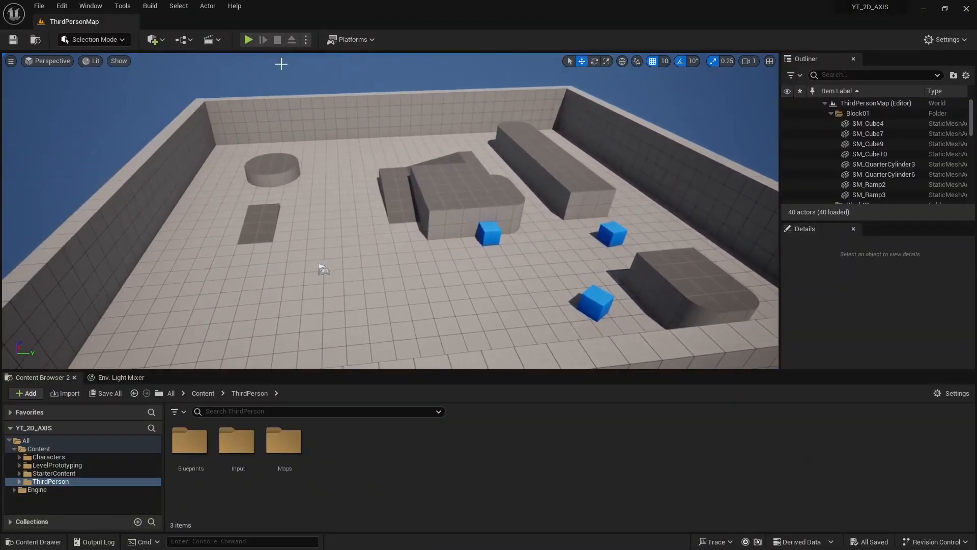
{"action": "left_click", "coordinate": [248, 39]}
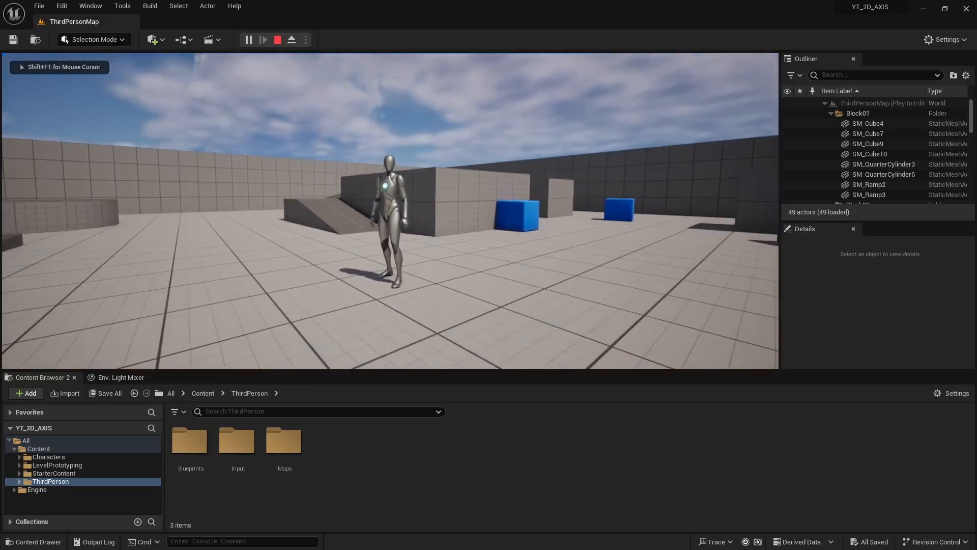
{"action": "key", "text": "Escape"}
{"action": "right_click_drag", "start_coordinate": [352, 234], "coordinate": [373, 230]}
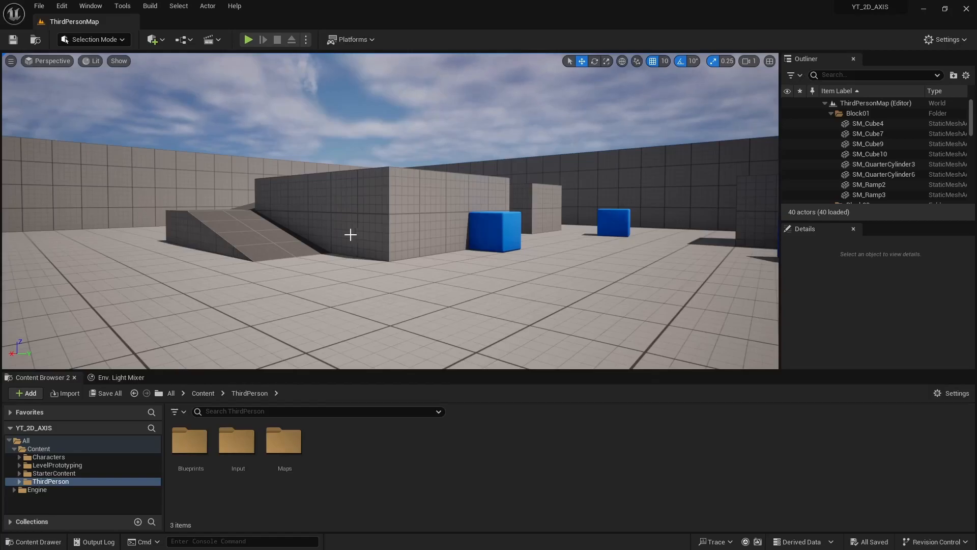
Step: Open BP_ThirdPersonCharacter from the ThirdPerson Blueprints folder and dock its editor alongside ThirdPersonMap
{"action": "double_click", "coordinate": [51, 482]}
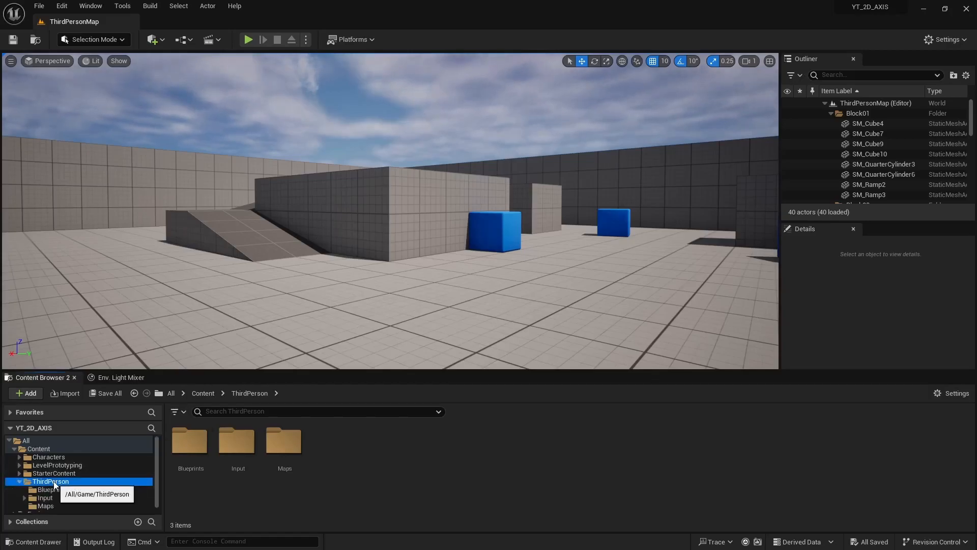
{"action": "left_click", "coordinate": [49, 491]}
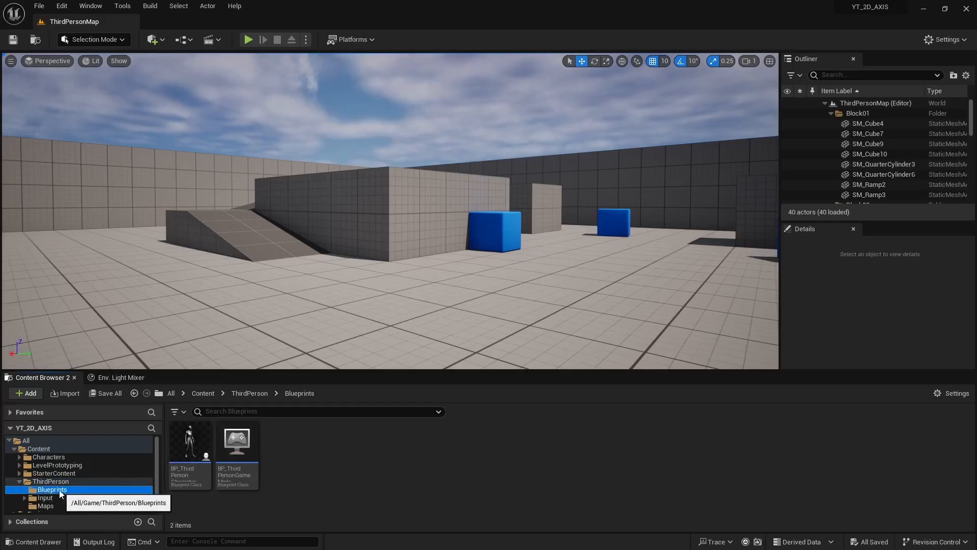
{"action": "double_click", "coordinate": [189, 446]}
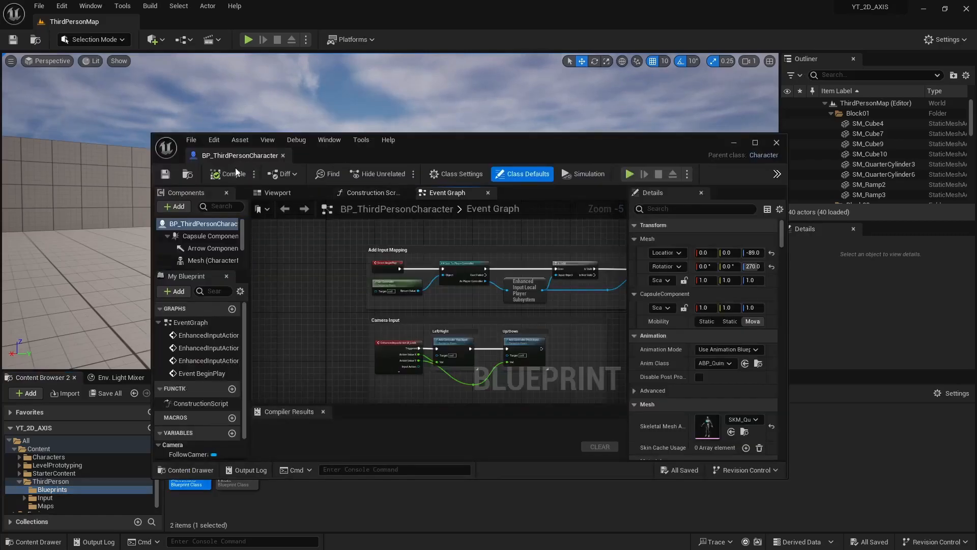
{"action": "double_click", "coordinate": [235, 154]}
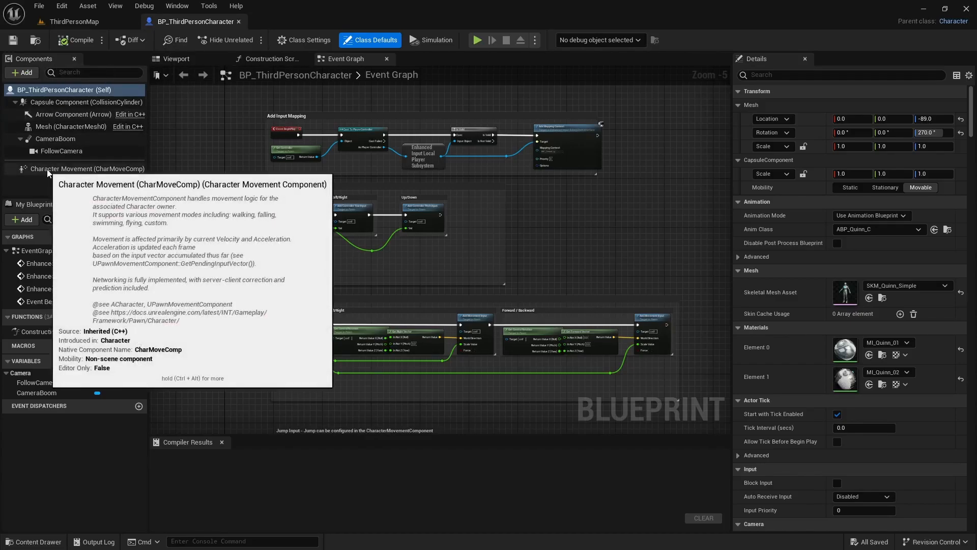
Step: Enable Constrain to Plane on the Character Movement component with a Plane Constraint Normal Y of 1.0, and compile the blueprint
{"action": "left_click", "coordinate": [71, 170]}
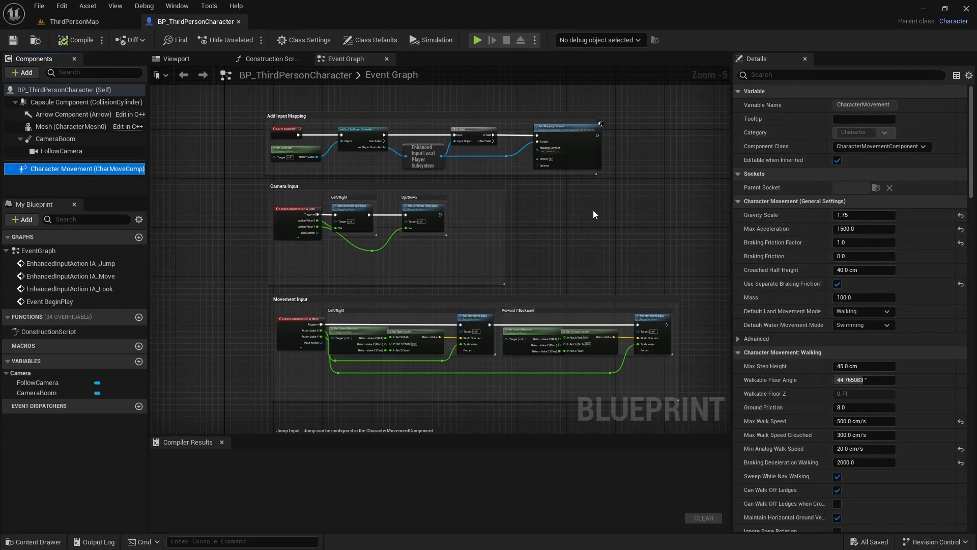
{"action": "left_click_drag", "start_coordinate": [973, 121], "coordinate": [955, 500]}
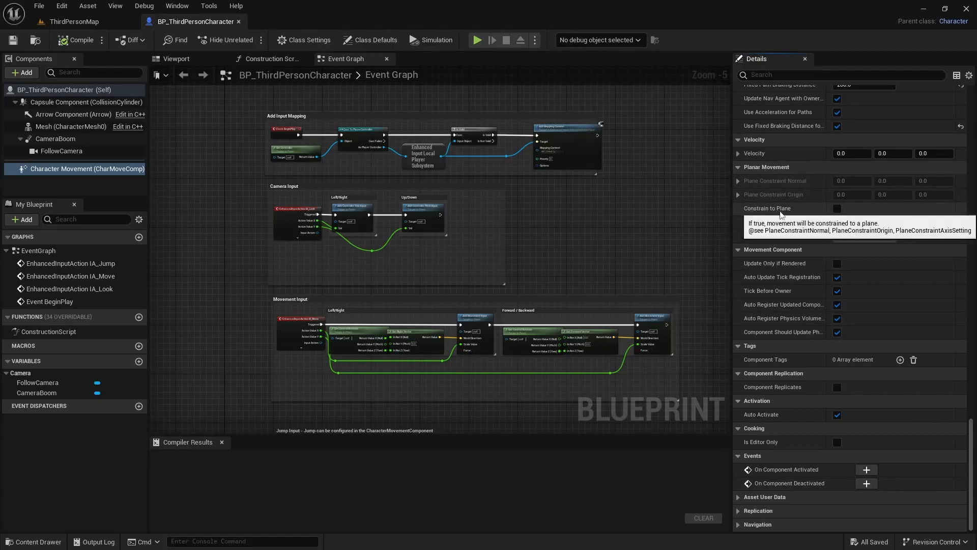
{"action": "left_click", "coordinate": [837, 209]}
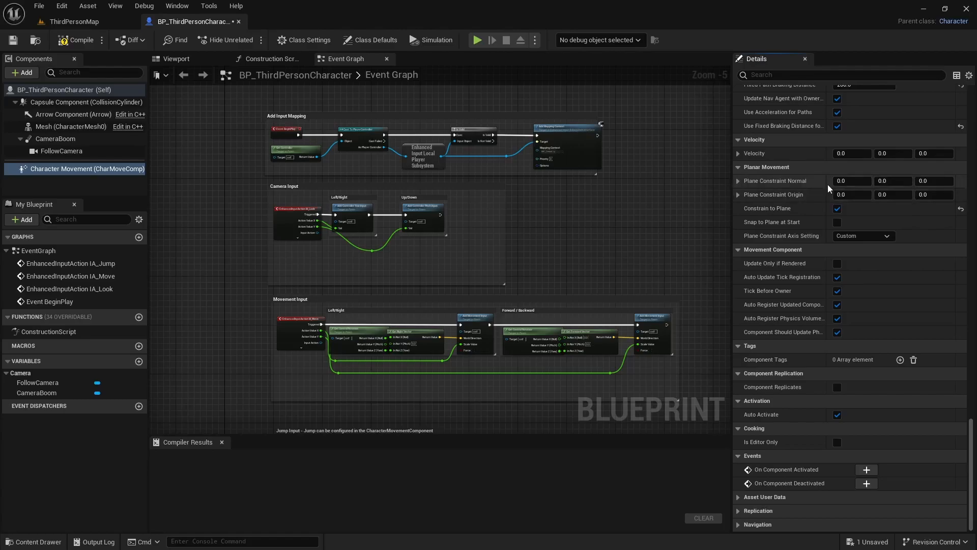
{"action": "left_click", "coordinate": [889, 181]}
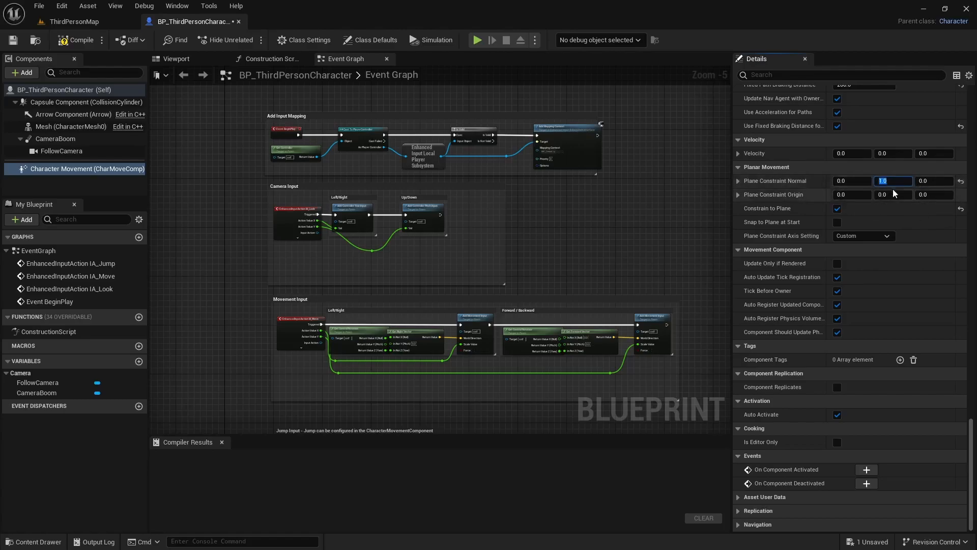
{"action": "left_click", "coordinate": [77, 39]}
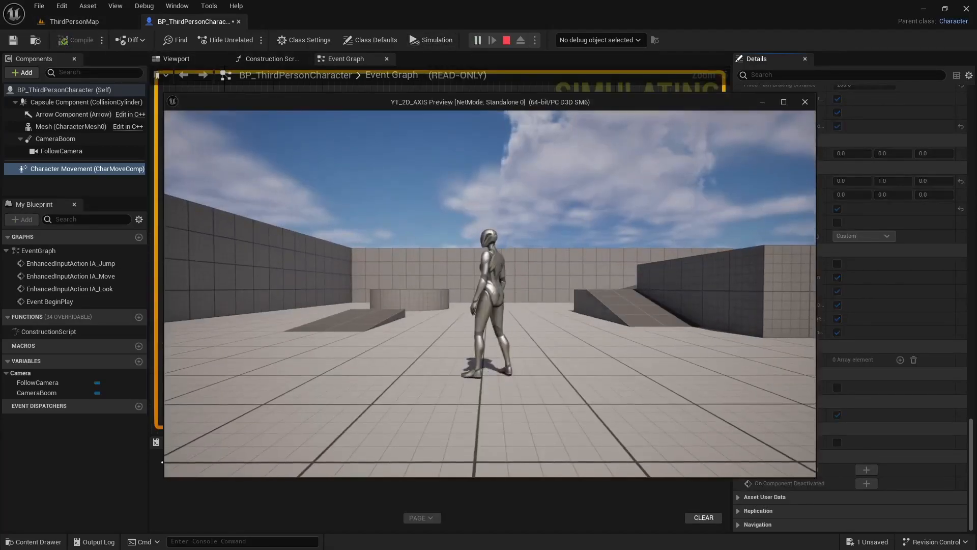
Step: Test the character's constrained running and jumping in the game preview, then end the session
{"action": "key", "text": "w"}
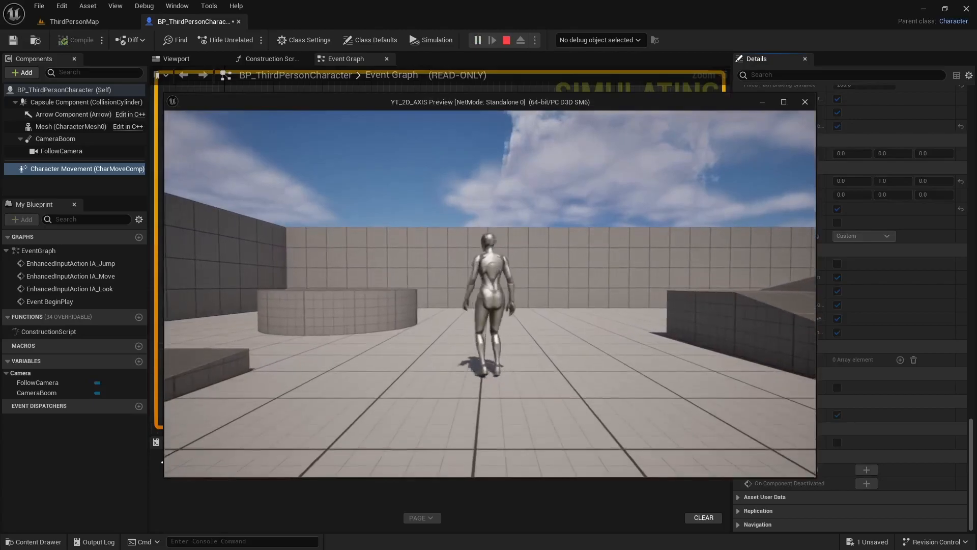
{"action": "key", "text": "space"}
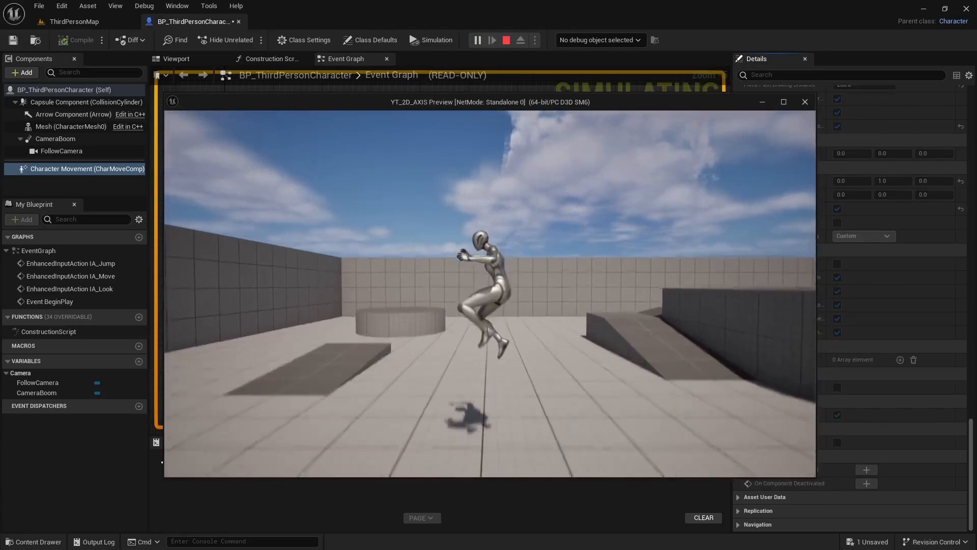
{"action": "key", "text": "space"}
{"action": "key", "text": "space"}
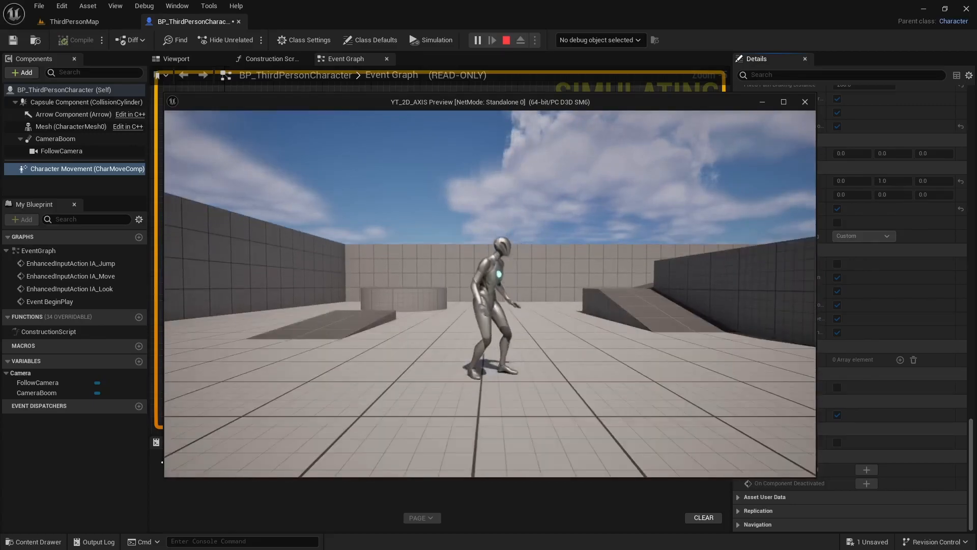
{"action": "key", "text": "Escape"}
Step: In ThirdPersonMap, move the PlayerStart behind the rounded block near the level's corner, to about X 200, Y 3170
{"action": "left_click", "coordinate": [74, 21]}
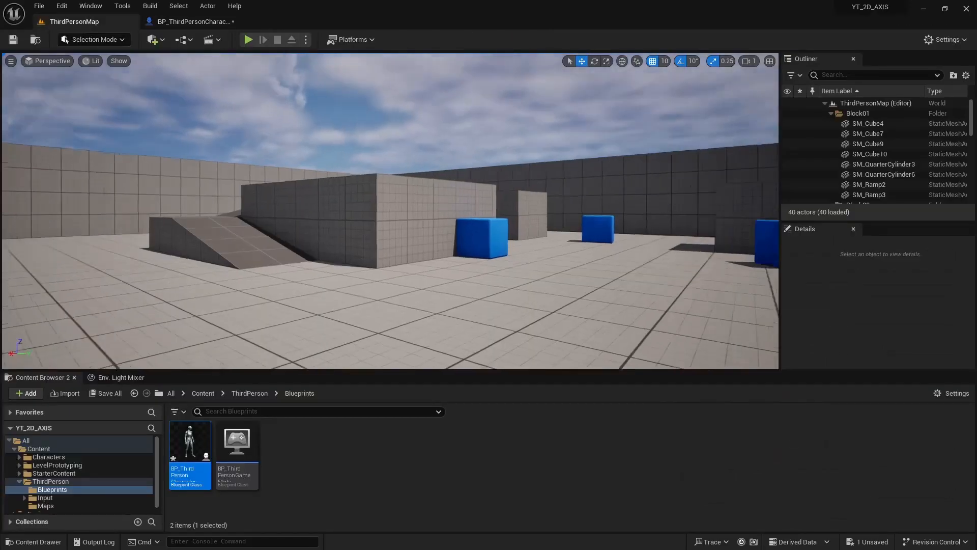
{"action": "key", "text": "s"}
{"action": "right_click_drag", "start_coordinate": [387, 240], "coordinate": [374, 271]}
{"action": "left_click", "coordinate": [360, 240]}
{"action": "key", "text": "w"}
{"action": "key", "text": "a"}
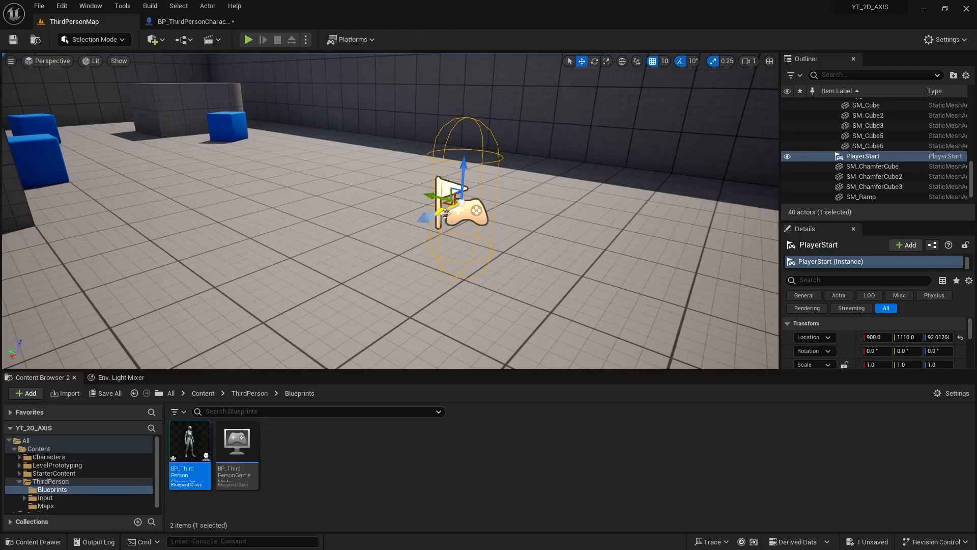
{"action": "key", "text": "d"}
{"action": "right_click_drag", "start_coordinate": [450, 193], "coordinate": [458, 232]}
{"action": "key", "text": "a"}
{"action": "key", "text": "d"}
{"action": "key", "text": "e"}
{"action": "key", "text": "a"}
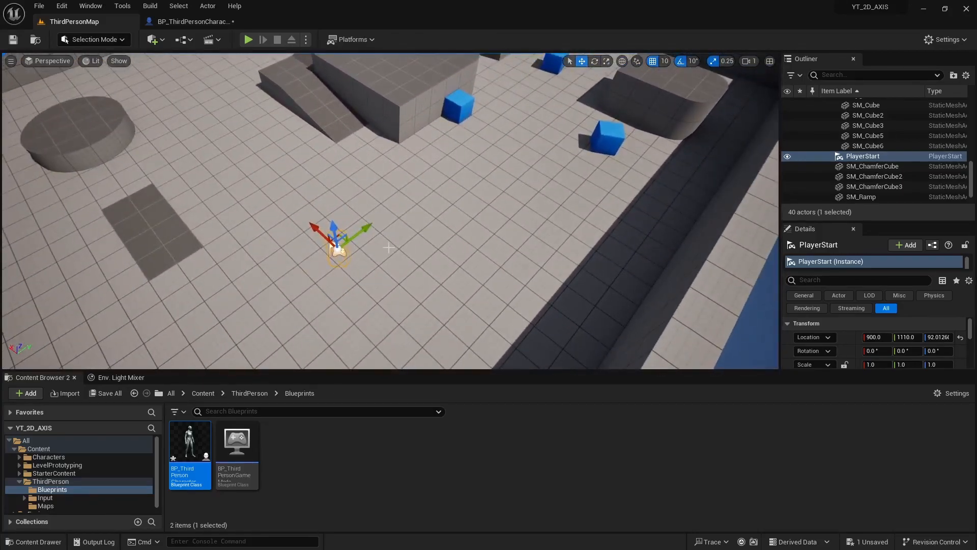
{"action": "left_click_drag", "start_coordinate": [361, 235], "coordinate": [586, 64]}
{"action": "right_click_drag", "start_coordinate": [566, 154], "coordinate": [618, 118]}
{"action": "key", "text": "w"}
{"action": "left_click_drag", "start_coordinate": [384, 186], "coordinate": [662, 112]}
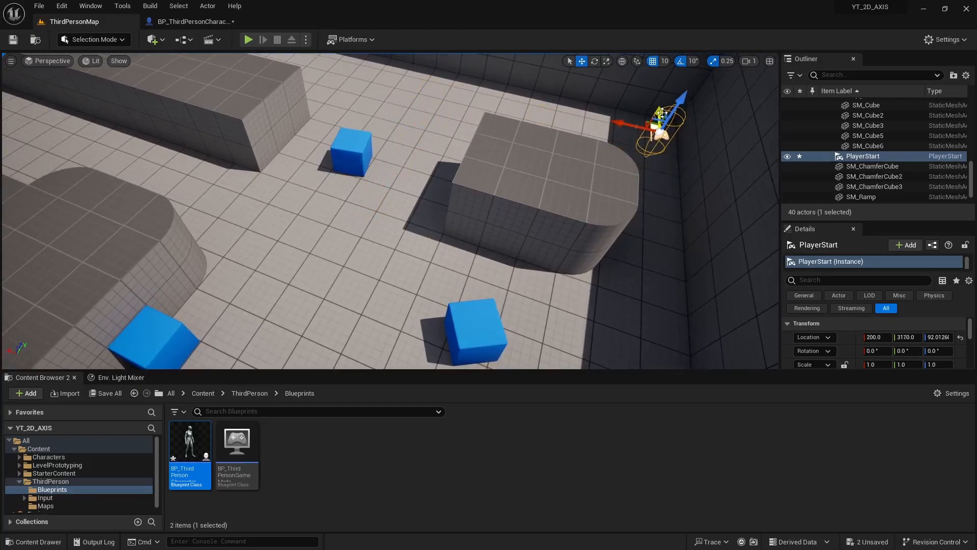
Step: Shorten the long block near the wall by scaling it, and reposition it on the floor
{"action": "right_click_drag", "start_coordinate": [491, 187], "coordinate": [392, 166]}
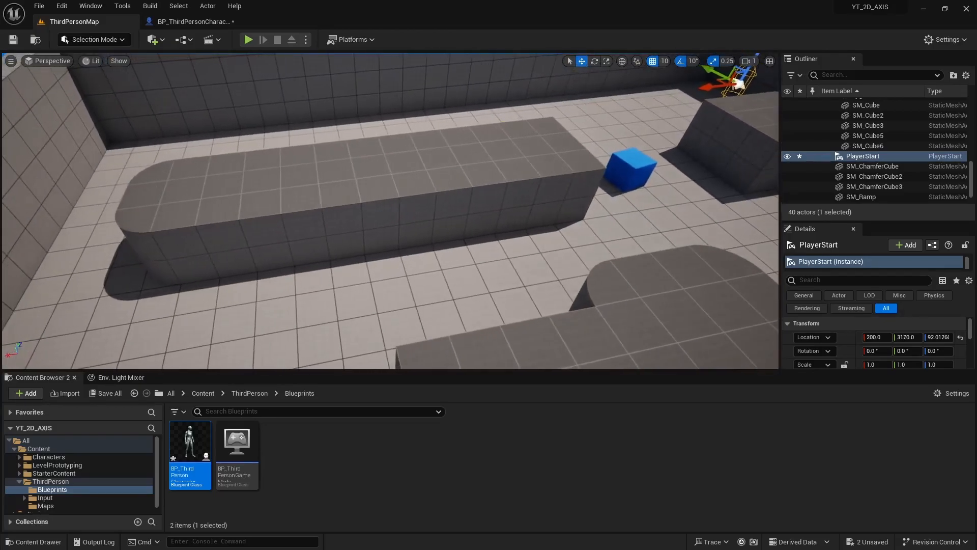
{"action": "left_click", "coordinate": [455, 187]}
{"action": "key", "text": "r"}
{"action": "left_click_drag", "start_coordinate": [556, 230], "coordinate": [349, 243]}
{"action": "key", "text": "w"}
{"action": "right_click_drag", "start_coordinate": [354, 239], "coordinate": [460, 234]}
Step: Move the blue cubes SM_ChamferCube2 and SM_ChamferCube3 together away from their place on the open floor
{"action": "left_click", "coordinate": [275, 178]}
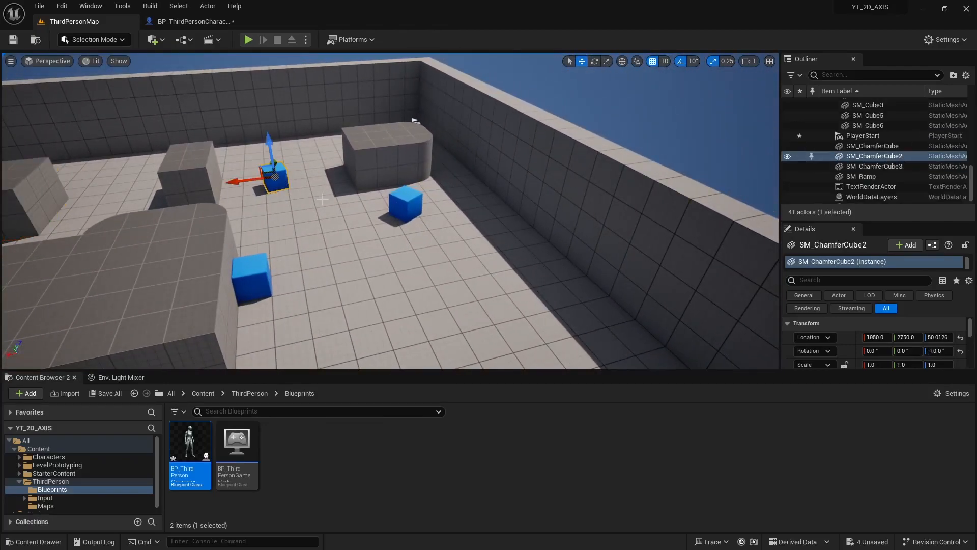
{"action": "left_click", "coordinate": [404, 209], "text": "ctrl"}
{"action": "left_click_drag", "start_coordinate": [396, 186], "coordinate": [495, 369]}
{"action": "right_click_drag", "start_coordinate": [489, 356], "coordinate": [448, 351]}
{"action": "right_click_drag", "start_coordinate": [403, 208], "coordinate": [489, 128]}
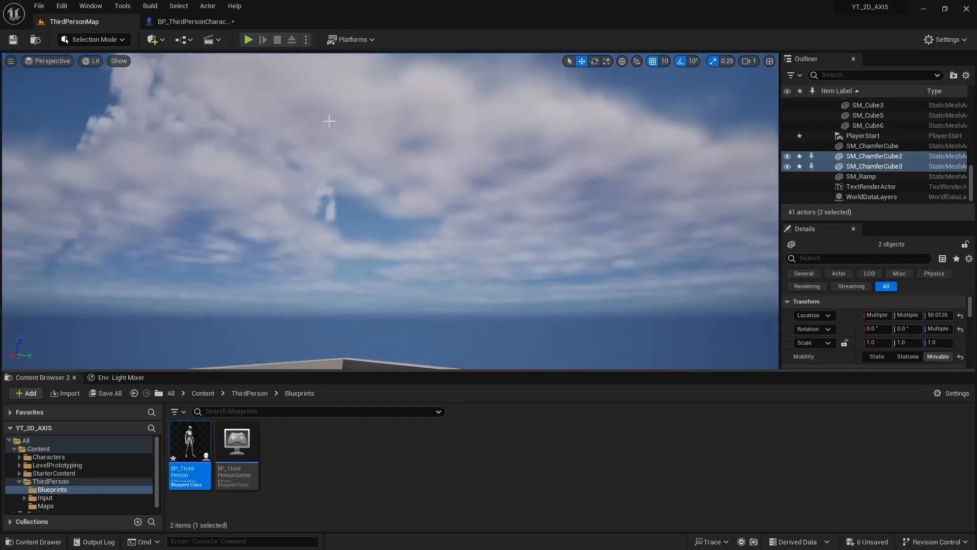
Step: Play-test the rearranged level by running and jumping along the wall from the new start point, then stop
{"action": "left_click", "coordinate": [248, 40]}
{"action": "key", "text": "w"}
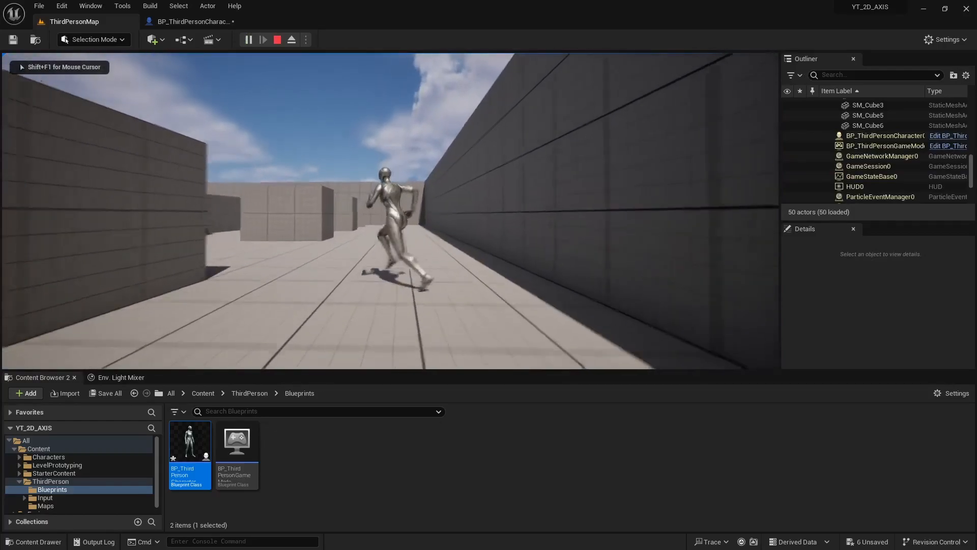
{"action": "key", "text": "space"}
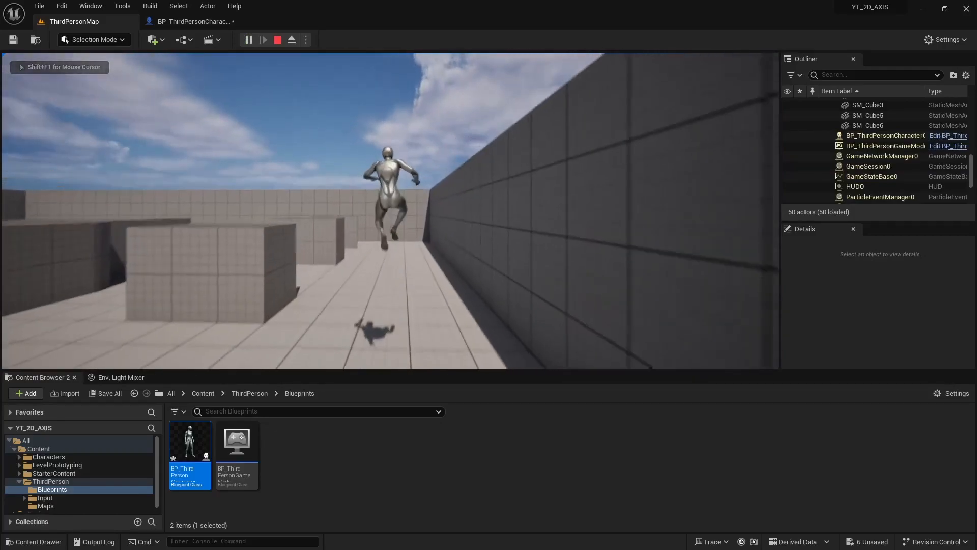
{"action": "key", "text": "space"}
{"action": "key", "text": "a"}
{"action": "key", "text": "space"}
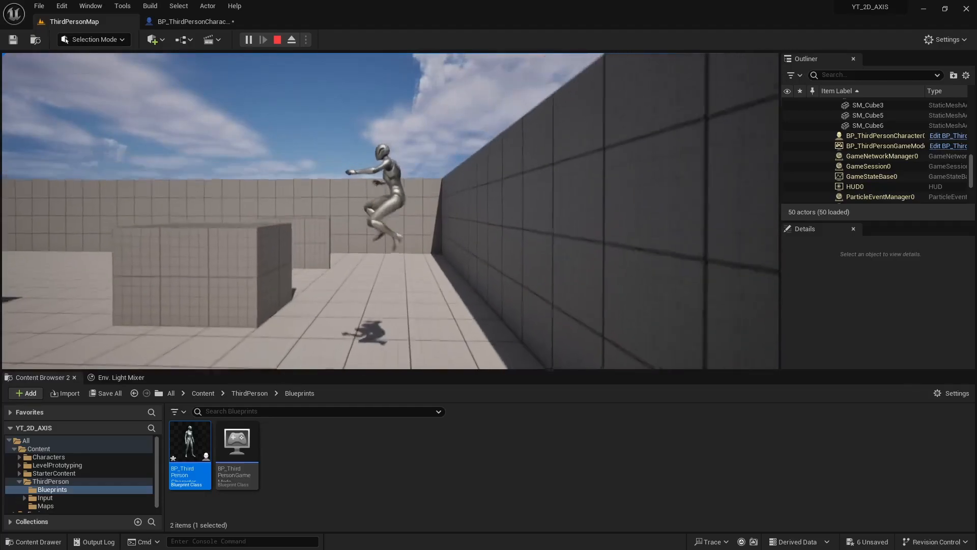
{"action": "key", "text": "Escape"}
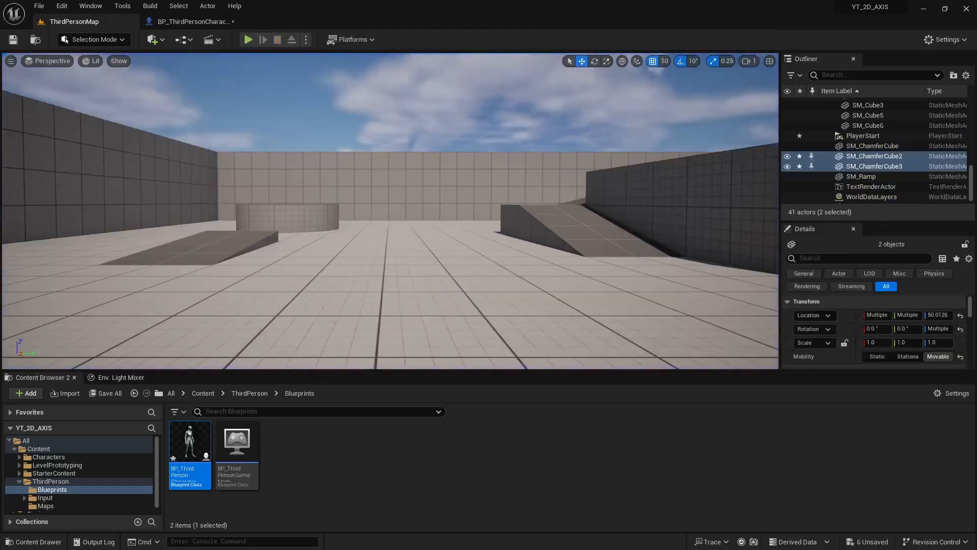
Step: In the BP_ThirdPersonCharacter viewport, disable Use Pawn Control Rotation on the CameraBoom
{"action": "left_click", "coordinate": [190, 23]}
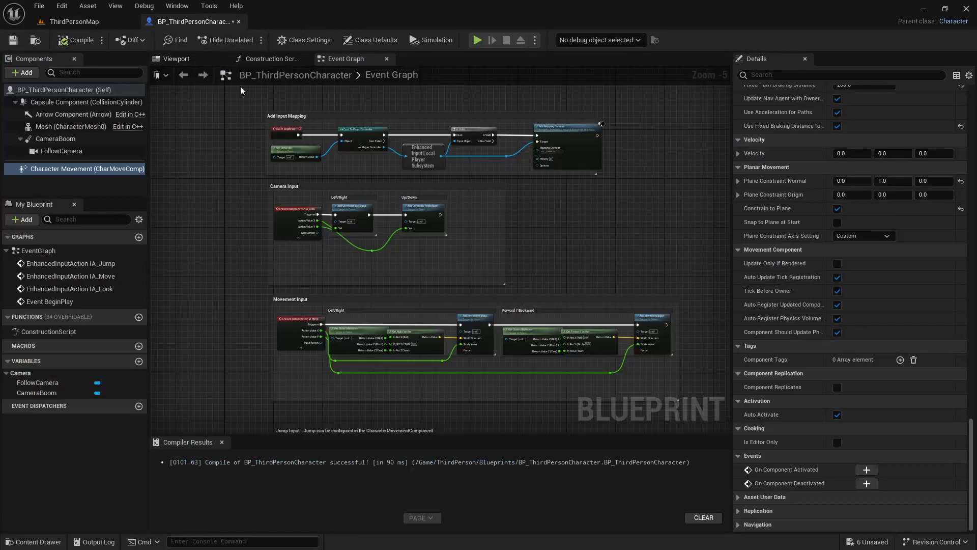
{"action": "left_click", "coordinate": [179, 59]}
{"action": "left_click", "coordinate": [53, 140]}
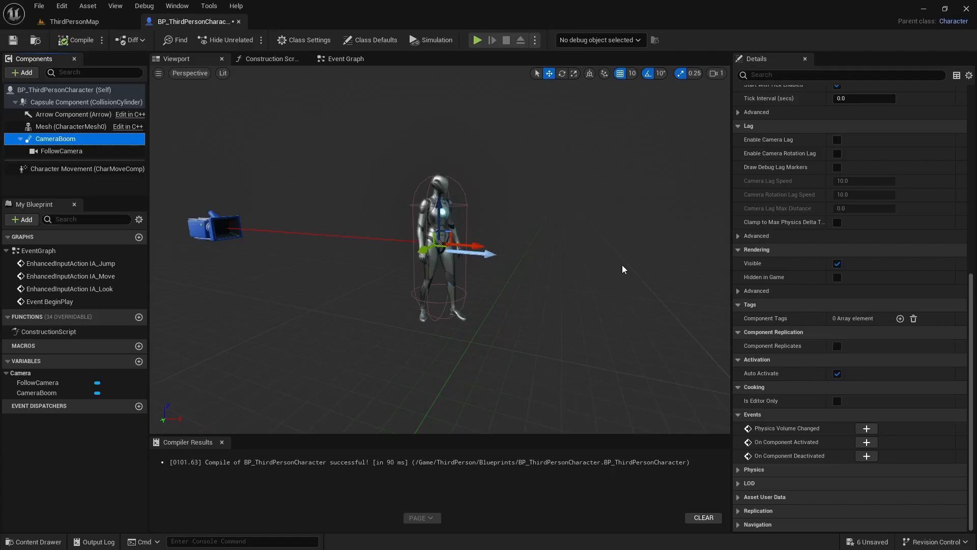
{"action": "left_click", "coordinate": [972, 349]}
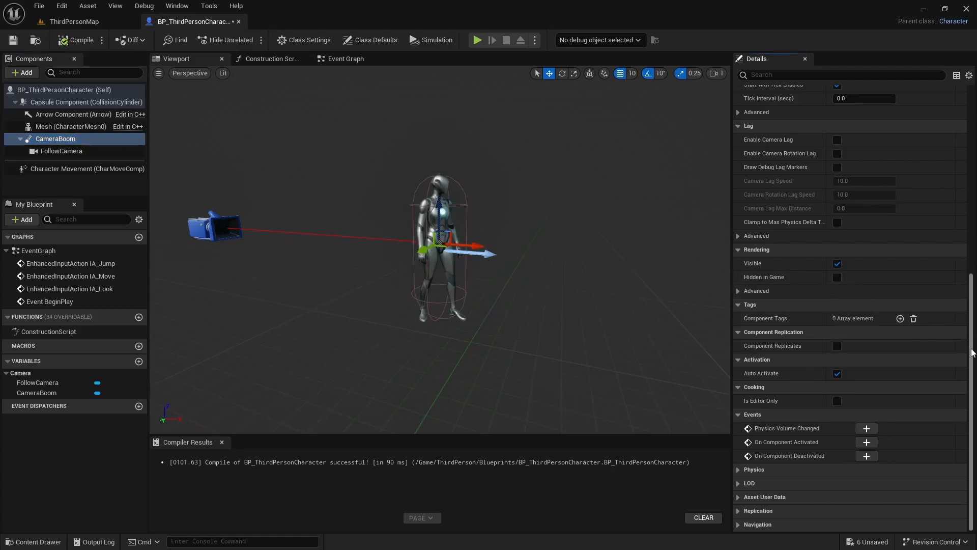
{"action": "scroll", "coordinate": [972, 350], "scroll_direction": "up", "scroll_amount": 10}
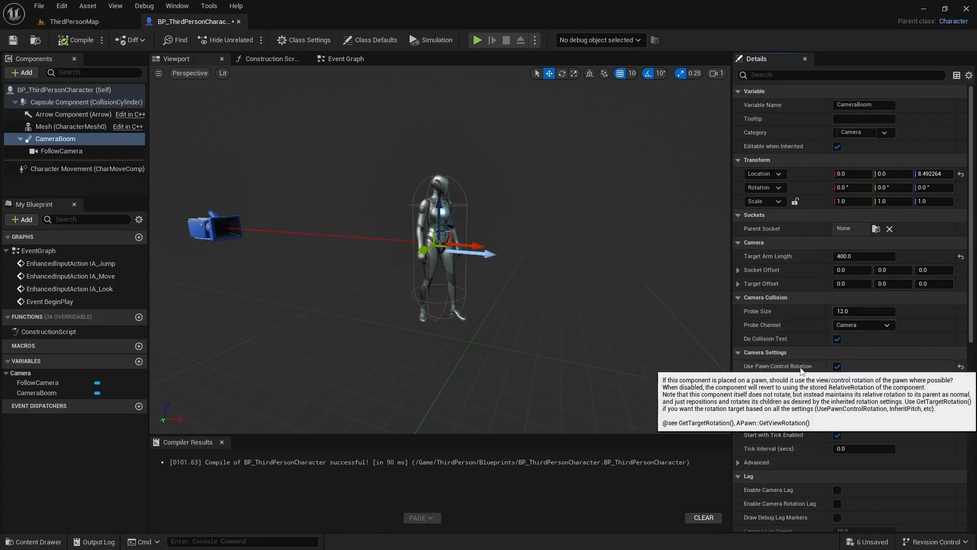
{"action": "left_click", "coordinate": [839, 367]}
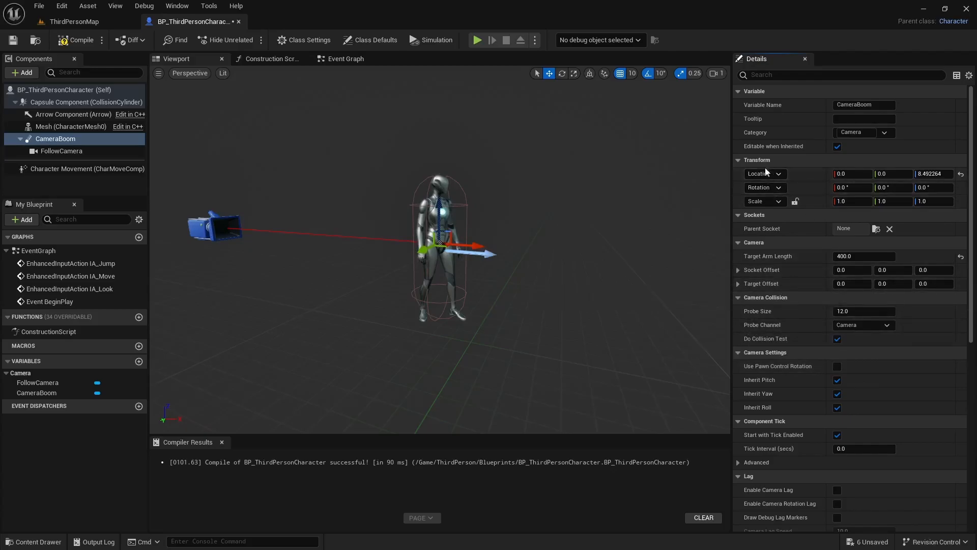
Step: Set the CameraBoom's Z rotation to 90° and make its rotation absolute, saving the compiled blueprint
{"action": "left_click", "coordinate": [941, 189]}
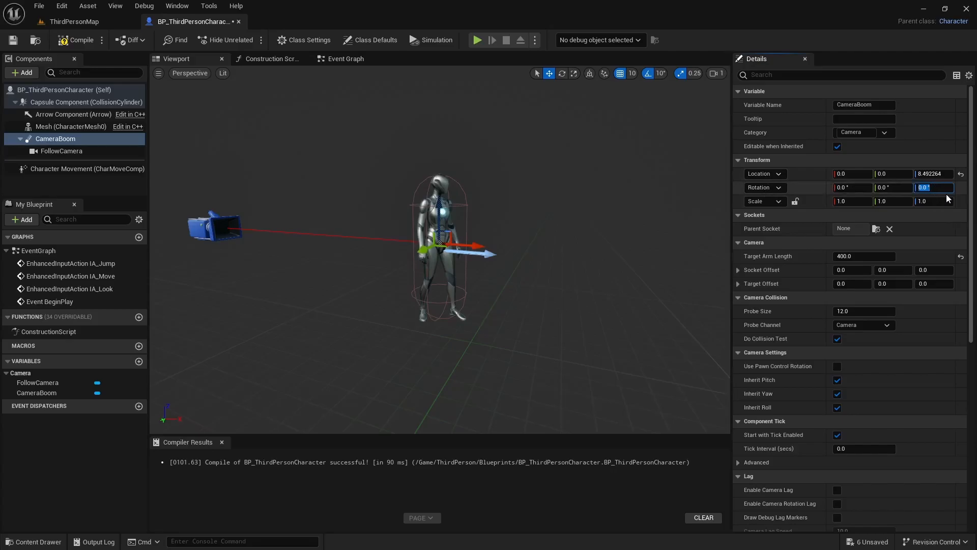
{"action": "type", "text": "90"}
{"action": "key", "text": "Return"}
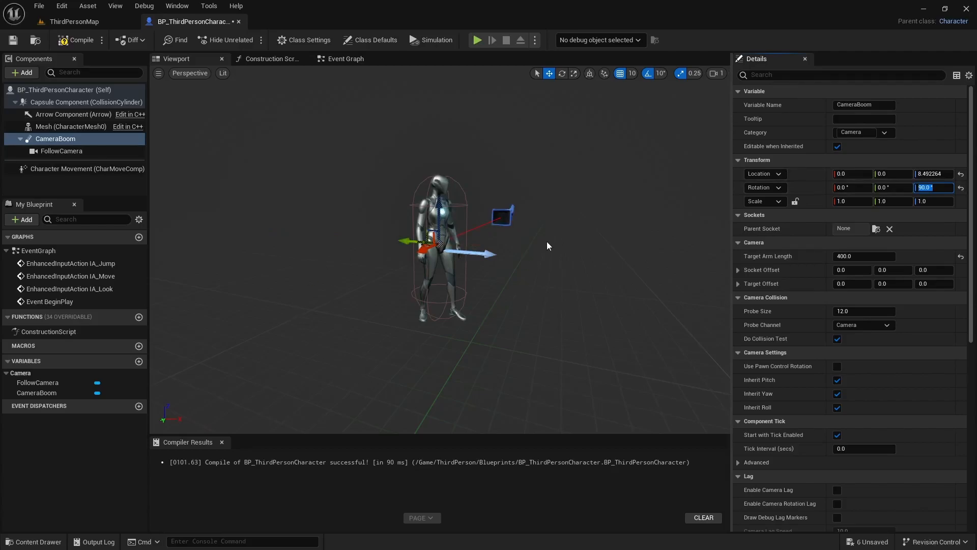
{"action": "left_click", "coordinate": [778, 188]}
{"action": "left_click", "coordinate": [769, 225]}
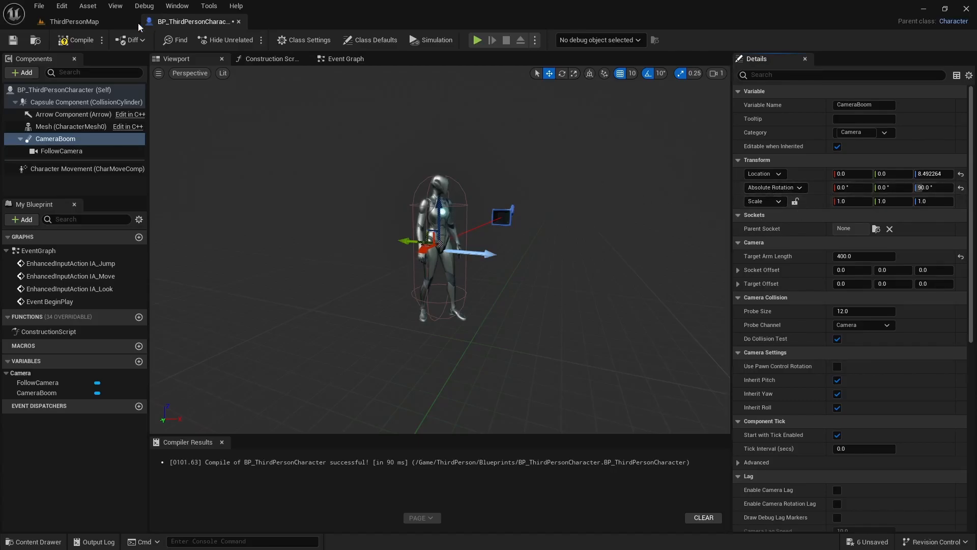
{"action": "left_click", "coordinate": [81, 38]}
{"action": "left_click", "coordinate": [13, 40]}
Step: Play-test the side camera by running both ways, moving toward the camera and jumping along the wall, and stop the session
{"action": "left_click", "coordinate": [478, 41]}
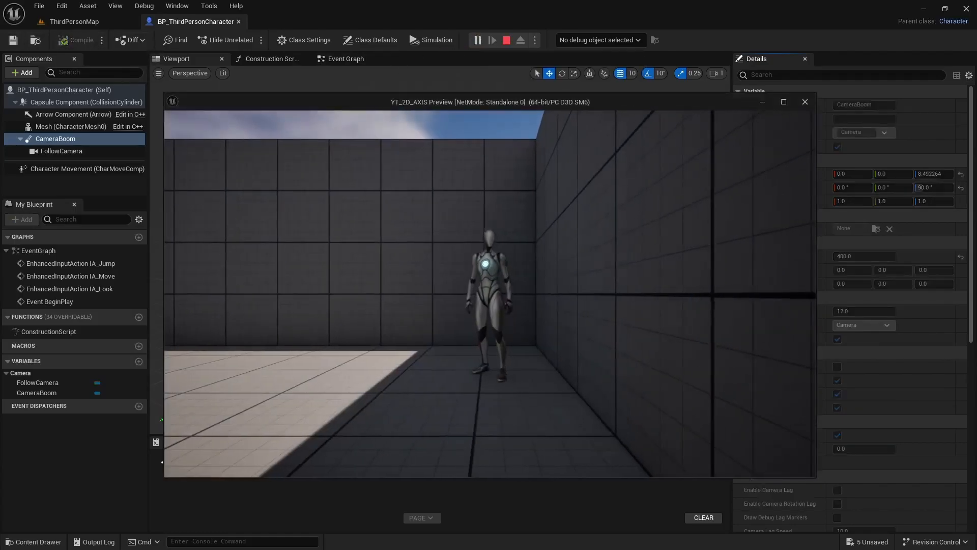
{"action": "key", "text": "a"}
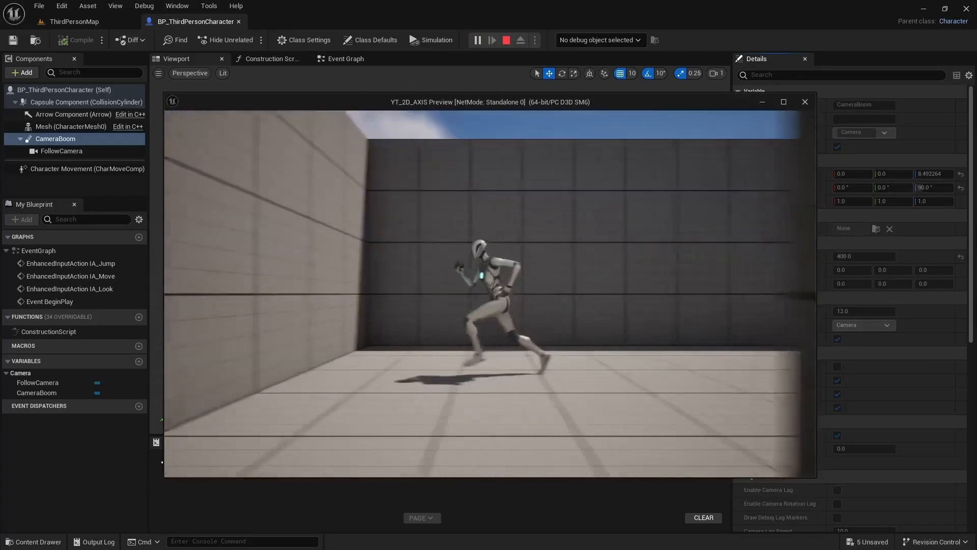
{"action": "key", "text": "d"}
{"action": "key", "text": "a"}
{"action": "key", "text": "d"}
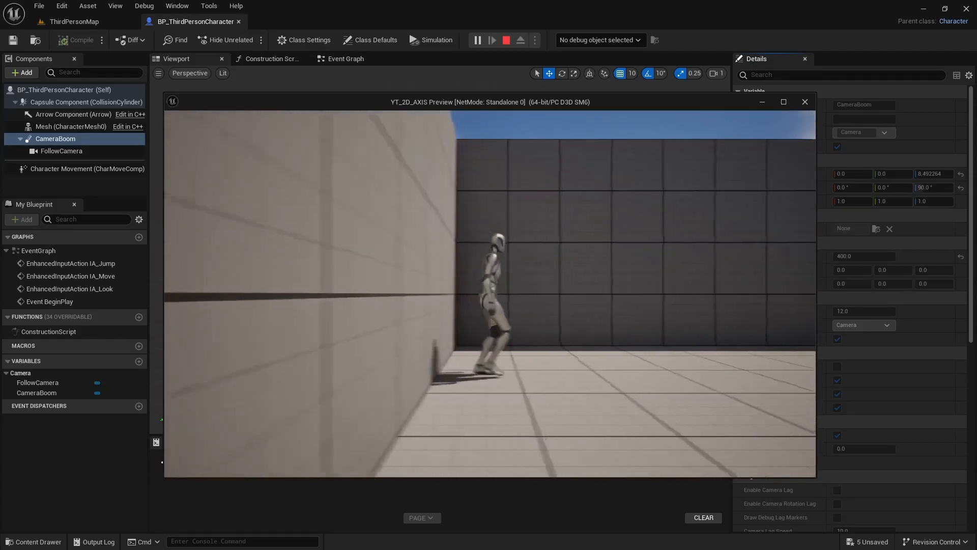
{"action": "key", "text": "space"}
{"action": "key", "text": "a"}
{"action": "key", "text": "d"}
{"action": "key", "text": "space"}
{"action": "key", "text": "a"}
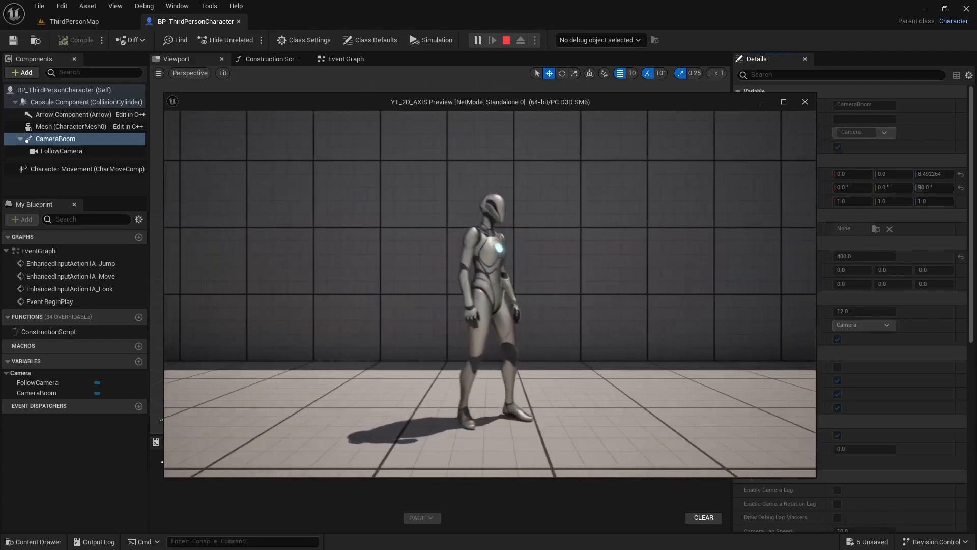
{"action": "key", "text": "s"}
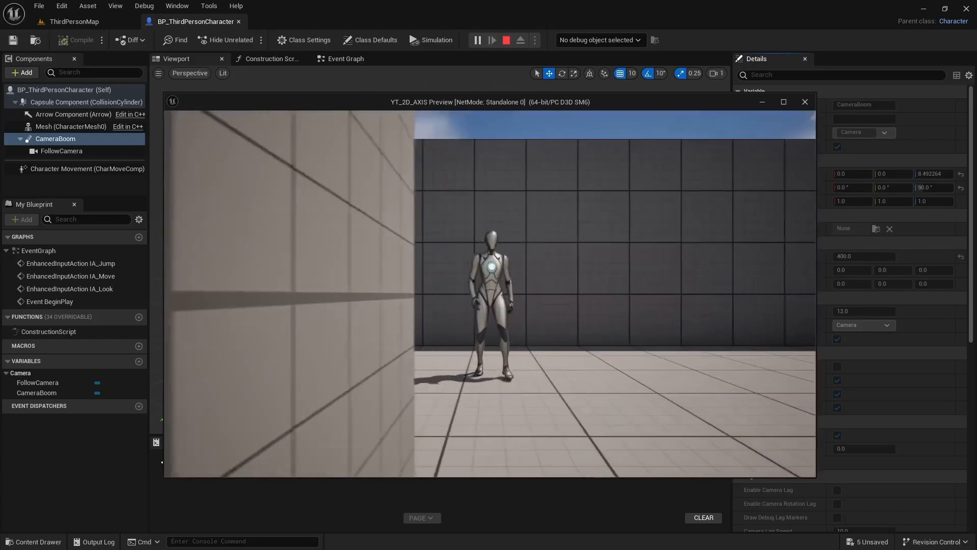
{"action": "key", "text": "d"}
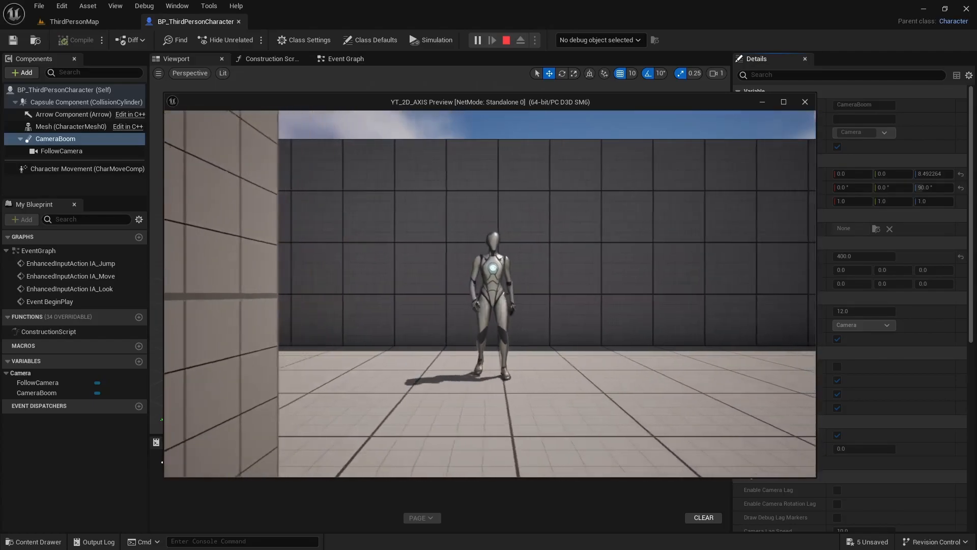
{"action": "key", "text": "a"}
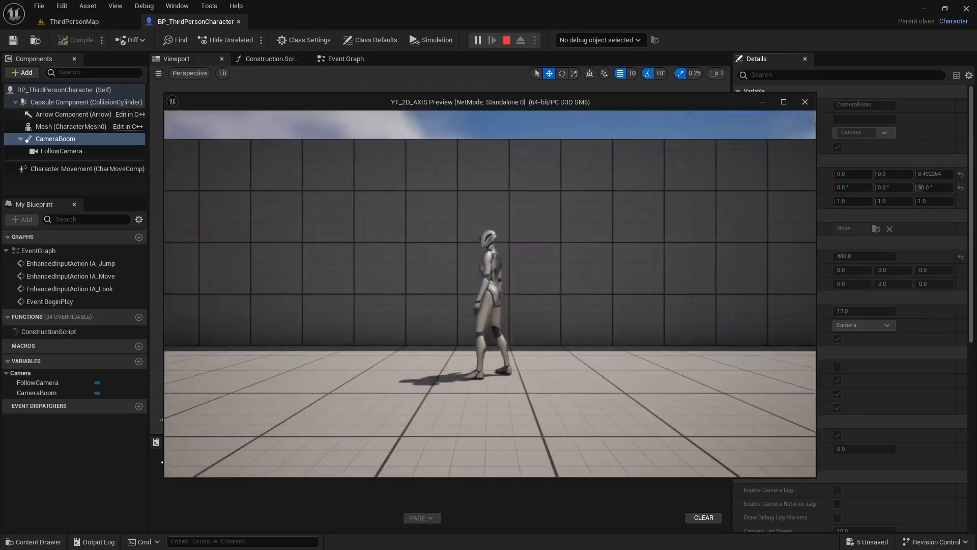
{"action": "key", "text": "d"}
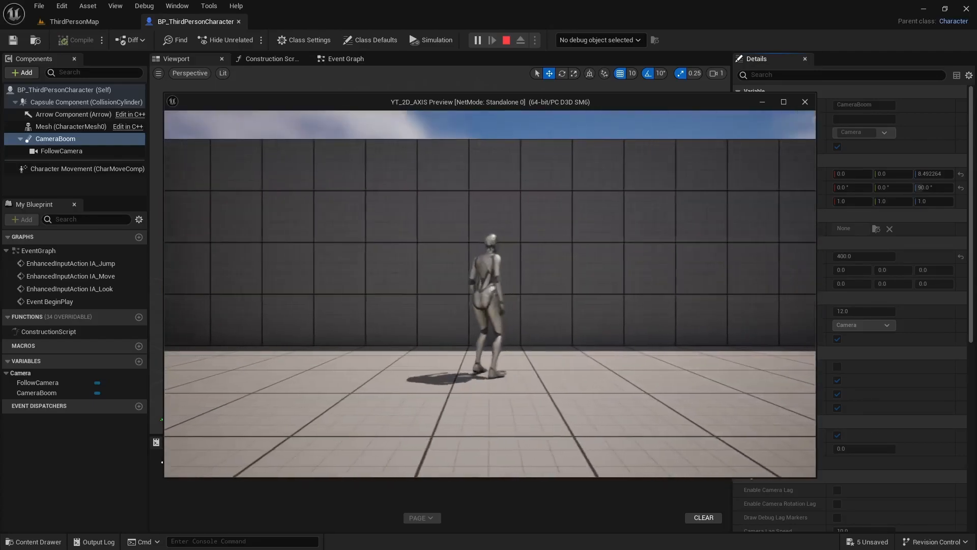
{"action": "key", "text": "space"}
{"action": "key", "text": "s"}
{"action": "key", "text": "space"}
{"action": "key", "text": "Escape"}
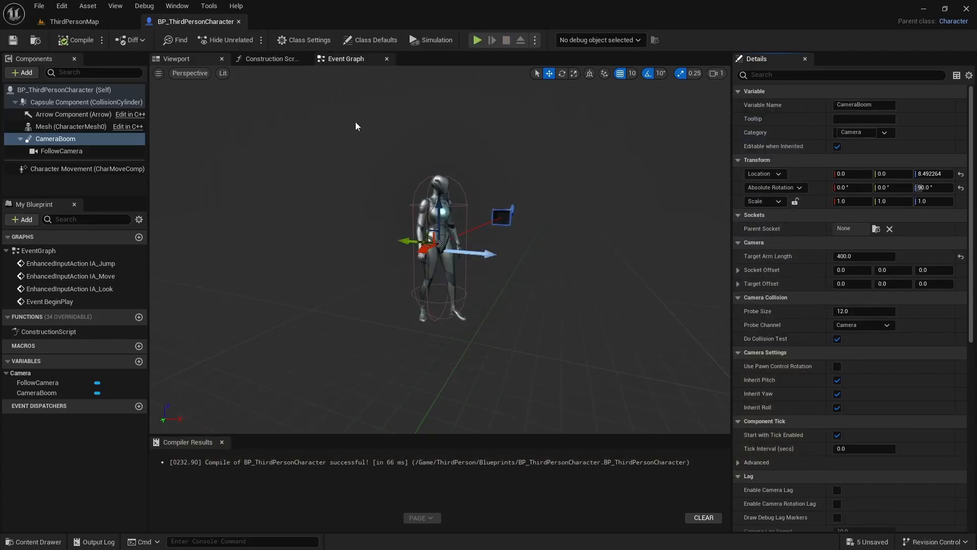
Step: Examine the Movement Input nodes in the Event Graph, especially the control rotation and vector nodes, and compare with the character's camera setup
{"action": "left_click", "coordinate": [351, 59]}
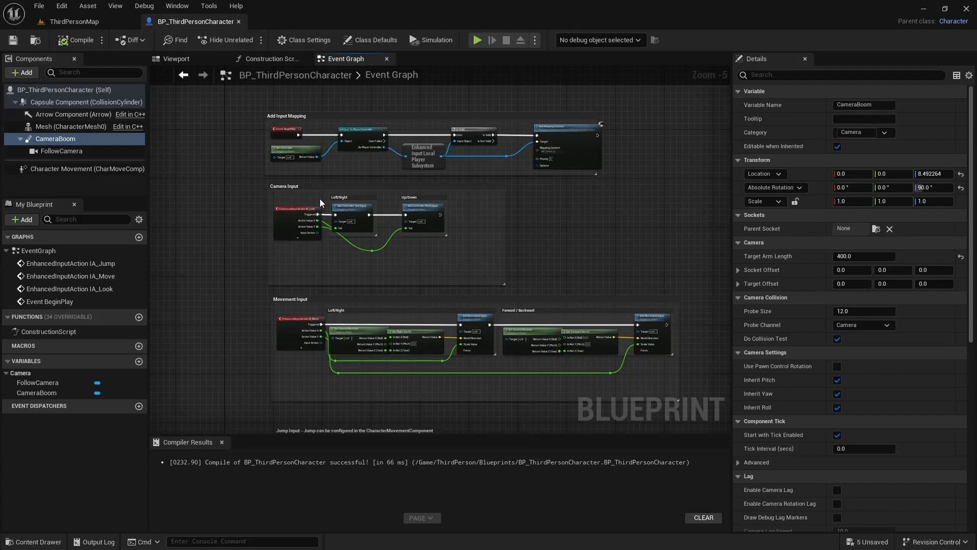
{"action": "right_click_drag", "start_coordinate": [234, 264], "coordinate": [251, 190]}
{"action": "scroll", "coordinate": [265, 191], "scroll_direction": "up", "scroll_amount": 2}
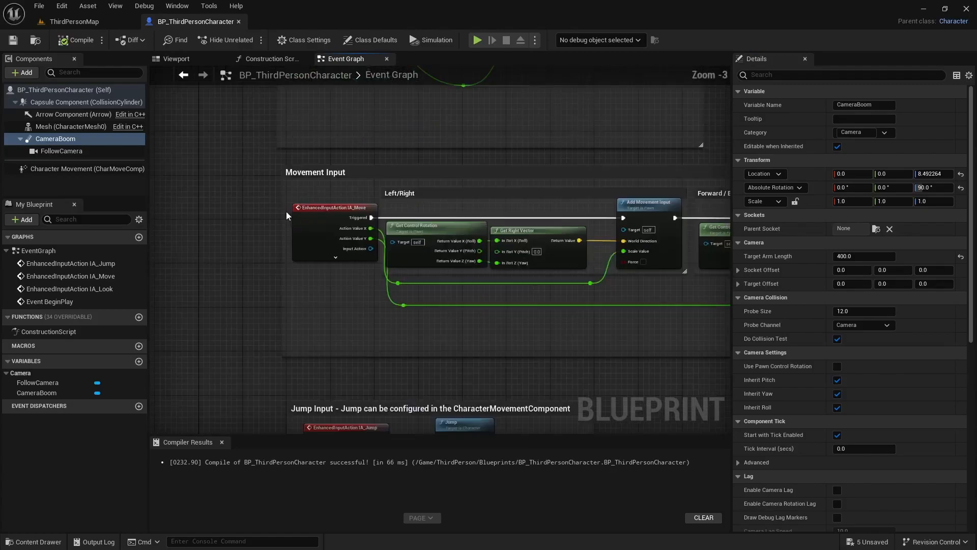
{"action": "right_click_drag", "start_coordinate": [276, 261], "coordinate": [243, 236]}
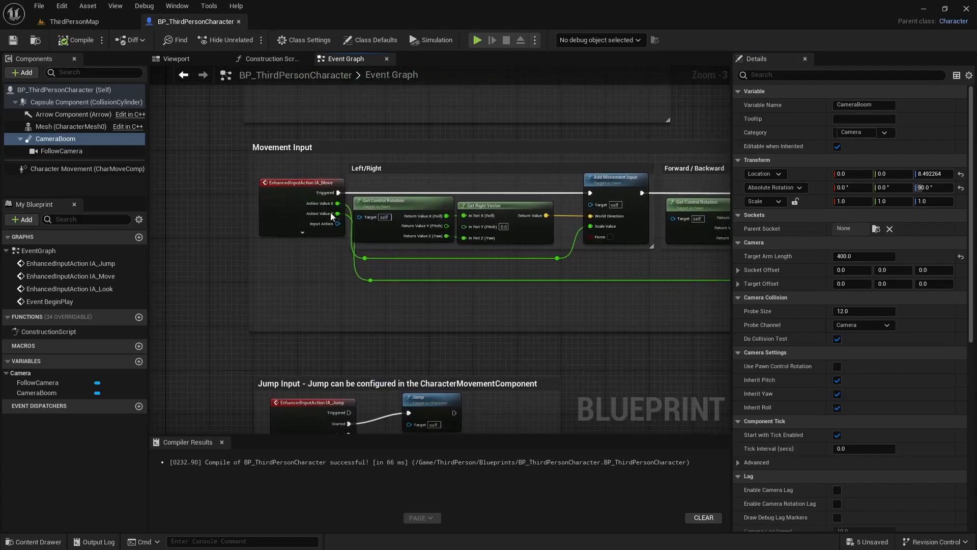
{"action": "left_click", "coordinate": [297, 184]}
{"action": "right_click_drag", "start_coordinate": [478, 316], "coordinate": [380, 289]}
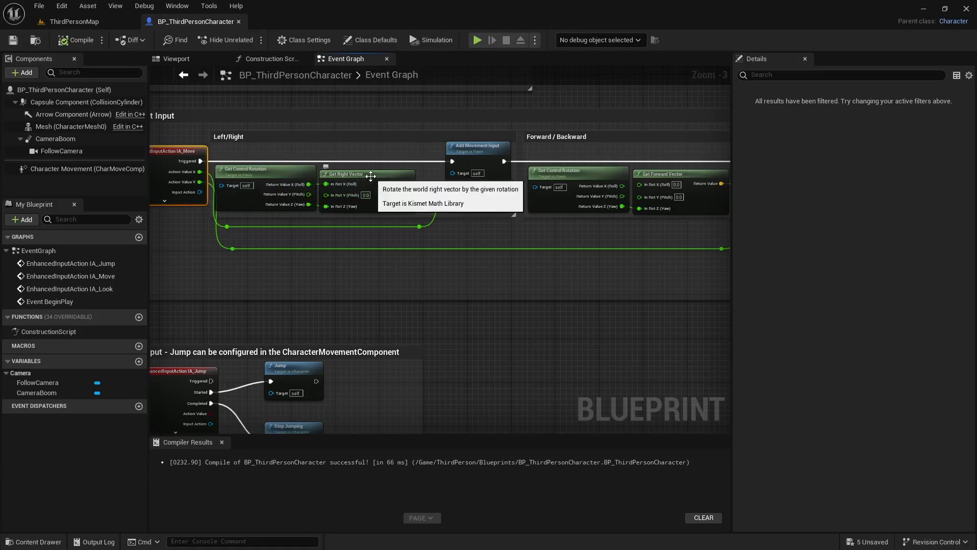
{"action": "left_click", "coordinate": [407, 179]}
{"action": "left_click", "coordinate": [666, 175]}
{"action": "scroll", "coordinate": [518, 289], "scroll_direction": "down", "scroll_amount": 1}
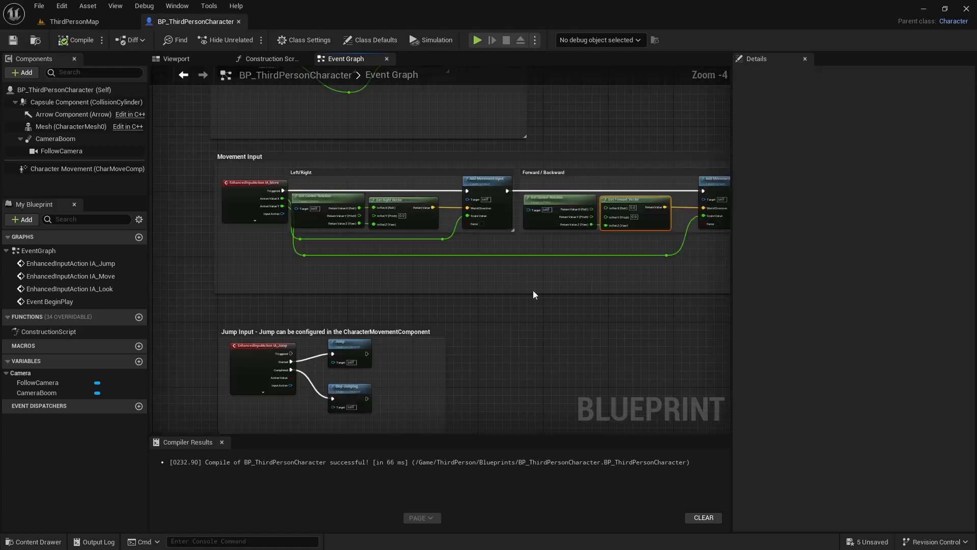
{"action": "left_click", "coordinate": [306, 199]}
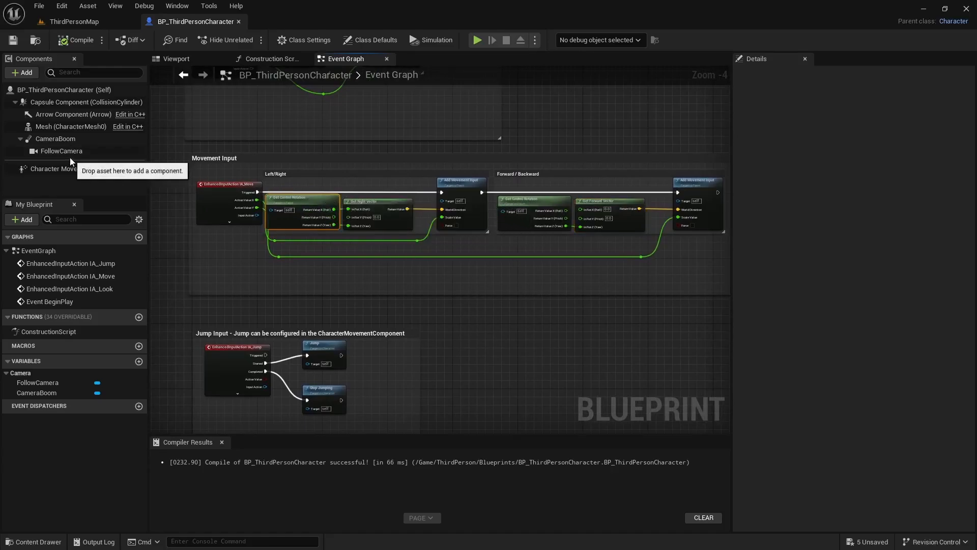
{"action": "left_click", "coordinate": [185, 59]}
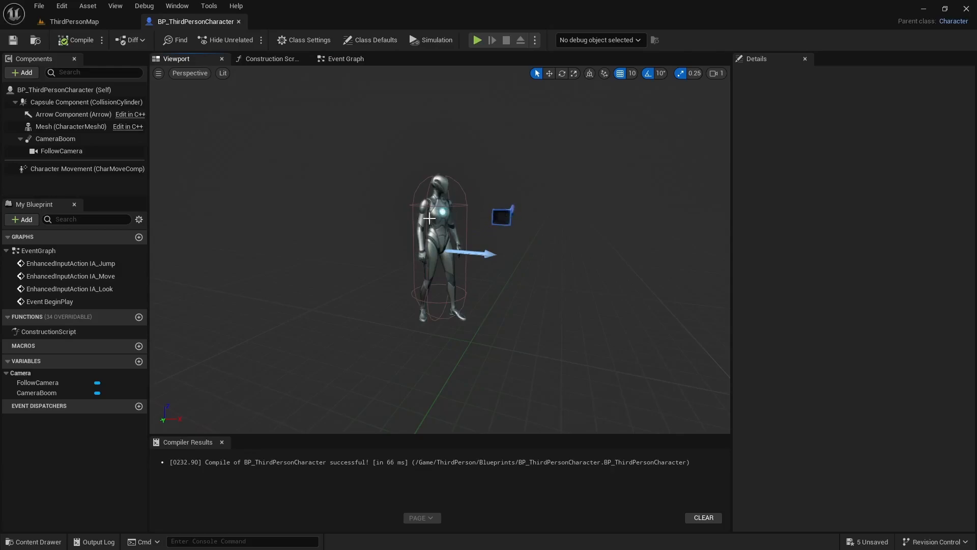
Step: Delete the Get Control Rotation, Get Right Vector and Get Forward Vector nodes from the Left/Right and Forward / Backward movement groups
{"action": "left_click", "coordinate": [346, 60]}
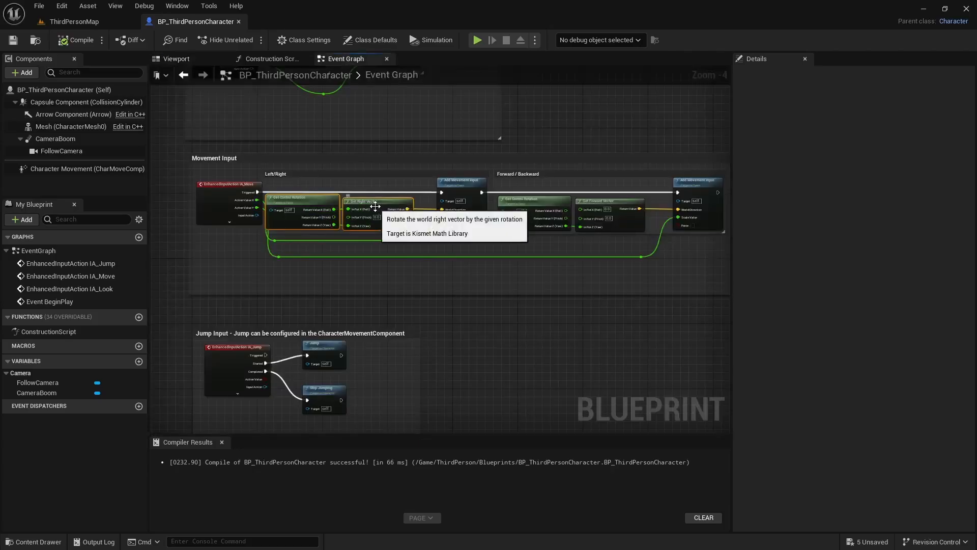
{"action": "key", "text": "Delete"}
{"action": "left_click", "coordinate": [557, 203]}
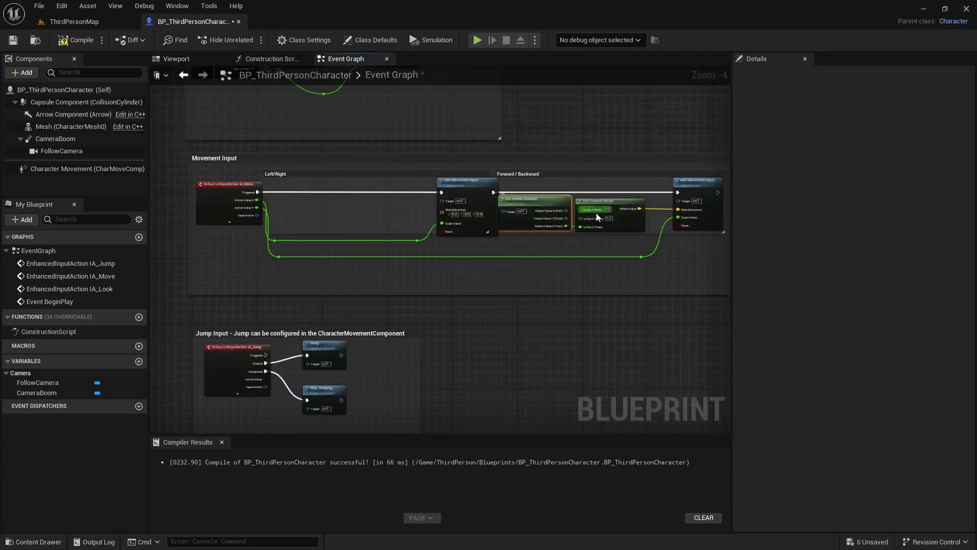
{"action": "left_click", "coordinate": [622, 206], "text": "ctrl"}
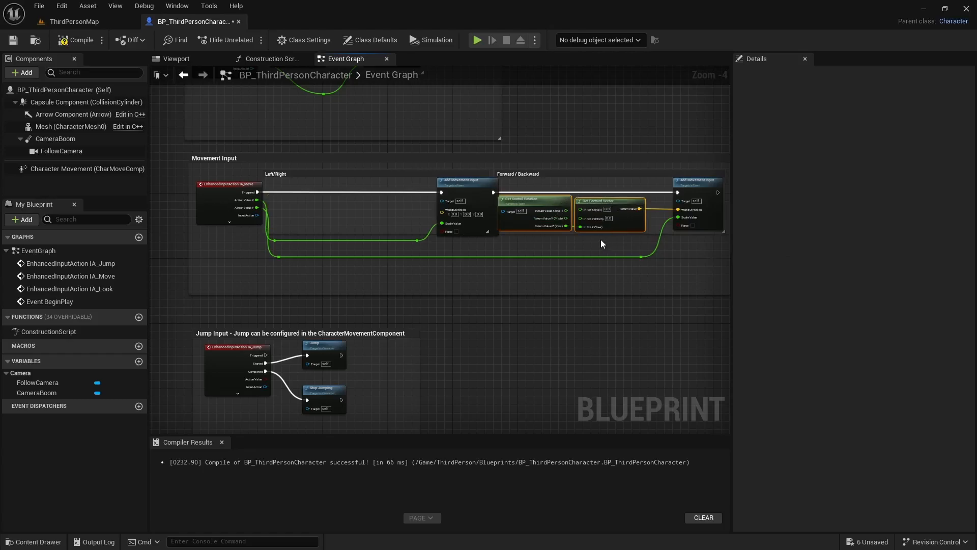
{"action": "key", "text": "Delete"}
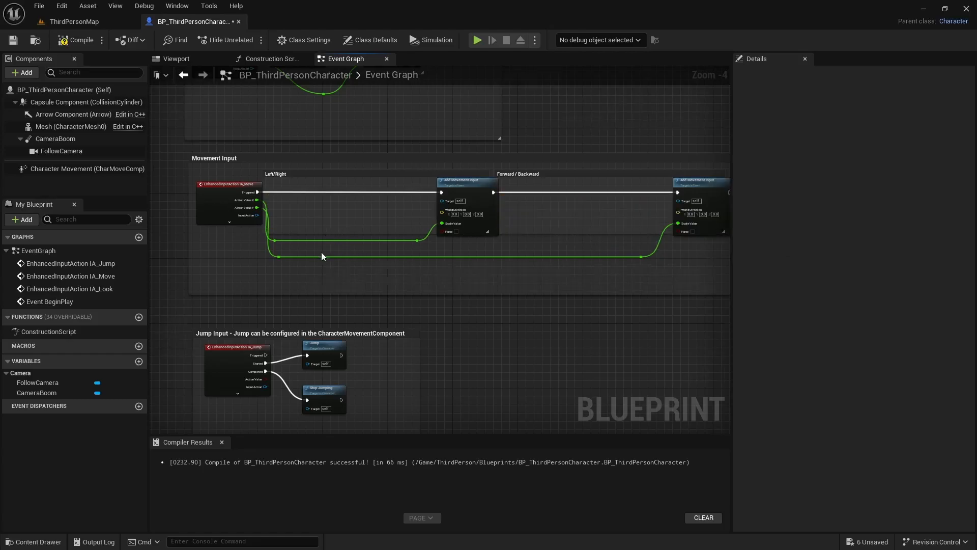
Step: Add a FollowCamera reference below the Left/Right movement group and connect it to a new Get World Rotation node
{"action": "scroll", "coordinate": [320, 256], "scroll_direction": "up", "scroll_amount": 1}
{"action": "left_click_drag", "start_coordinate": [61, 151], "coordinate": [190, 281]}
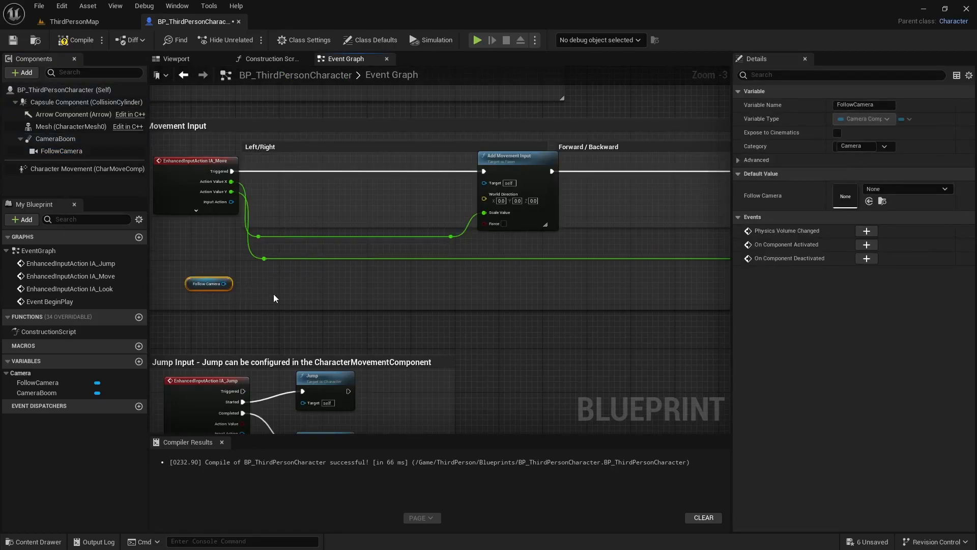
{"action": "right_click_drag", "start_coordinate": [285, 293], "coordinate": [283, 289]}
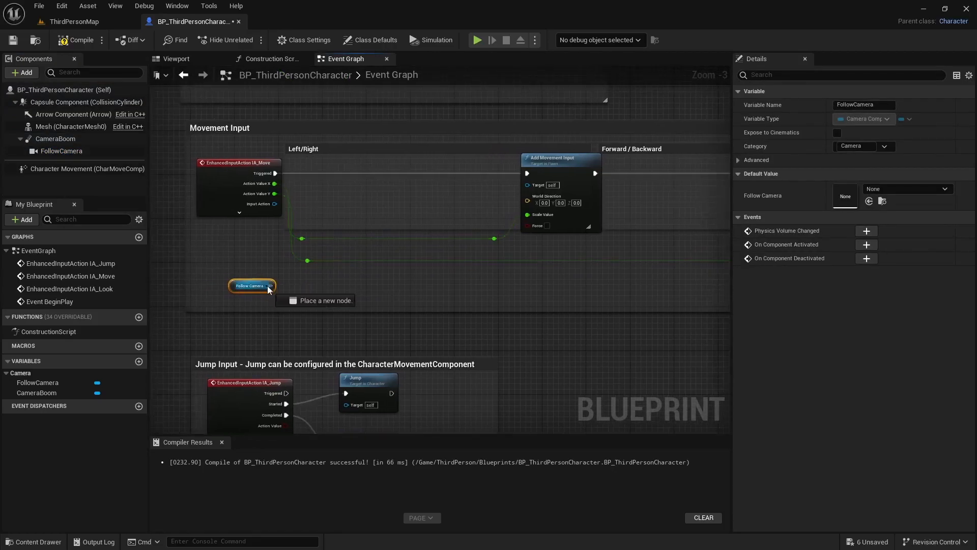
{"action": "left_click_drag", "start_coordinate": [267, 286], "coordinate": [311, 286]}
{"action": "type", "text": "get world"}
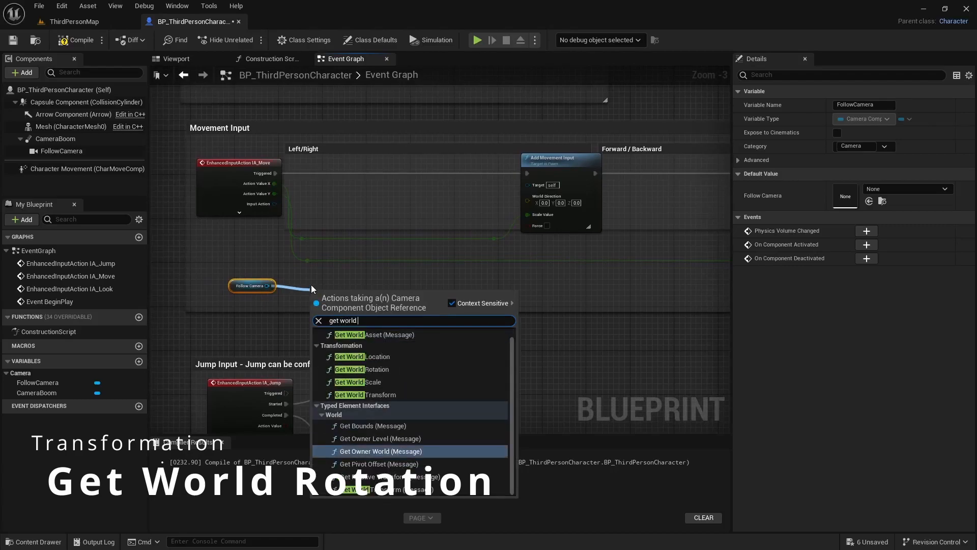
{"action": "type", "text": " roatio"}
{"action": "key", "text": "BackSpace"}
{"action": "key", "text": "BackSpace"}
{"action": "key", "text": "BackSpace"}
{"action": "key", "text": "BackSpace"}
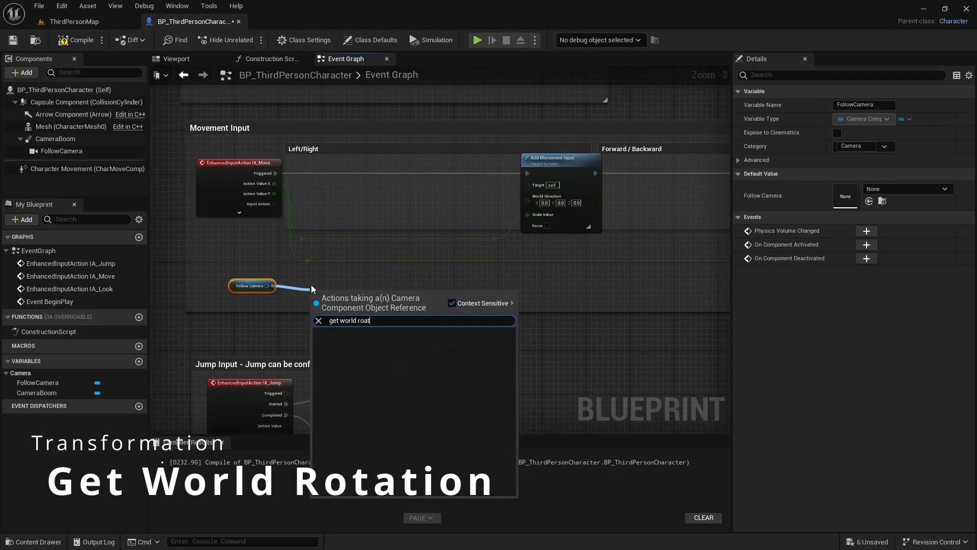
{"action": "type", "text": "tat"}
{"action": "key", "text": "Return"}
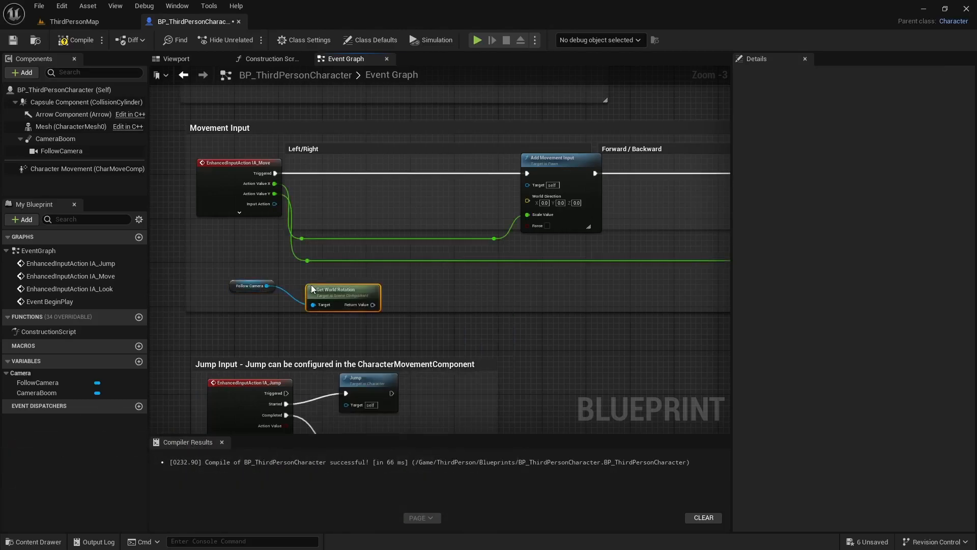
Step: Feed the camera's world rotation into a Get Right Vector node and connect it to World Direction on the Left/Right Add Movement Input
{"action": "left_click_drag", "start_coordinate": [348, 290], "coordinate": [391, 289]}
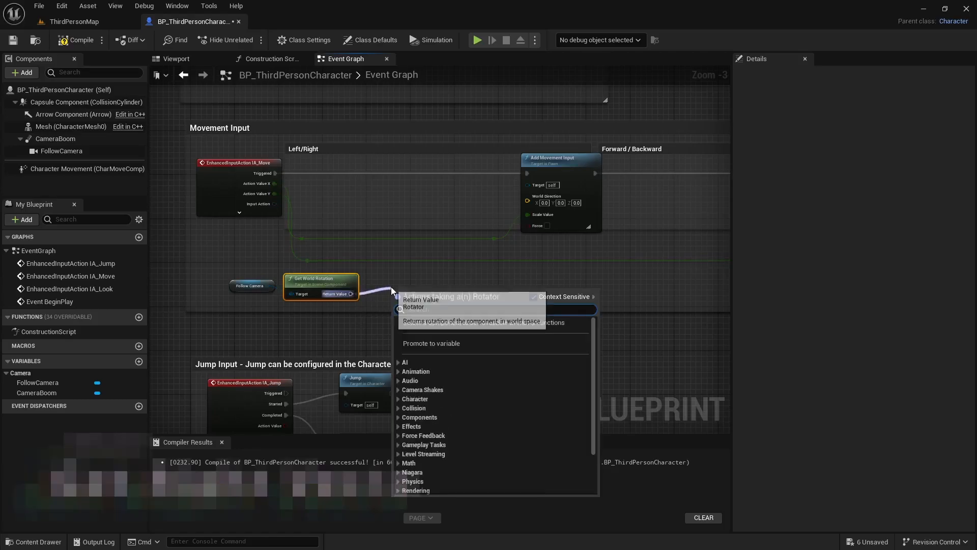
{"action": "type", "text": "get right vector"}
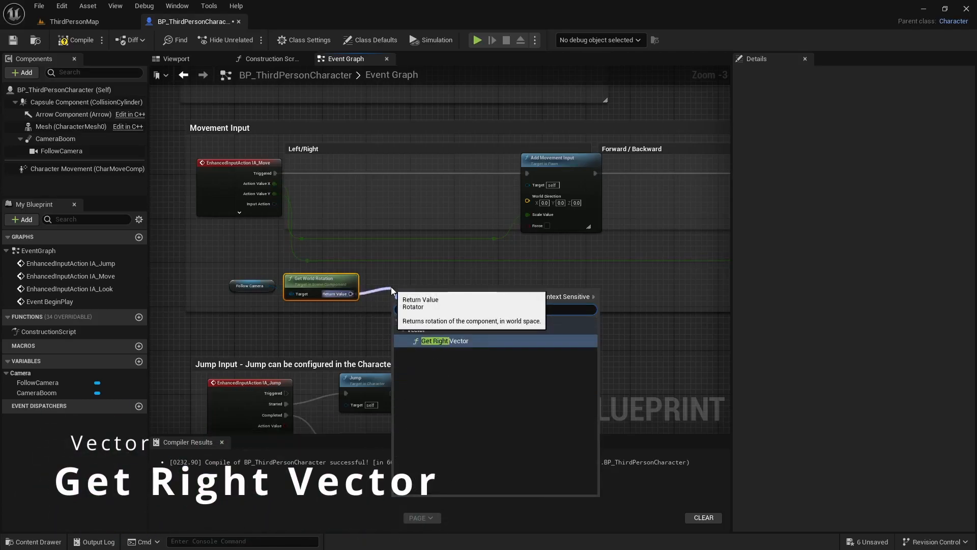
{"action": "key", "text": "Return"}
{"action": "left_click_drag", "start_coordinate": [436, 292], "coordinate": [527, 202]}
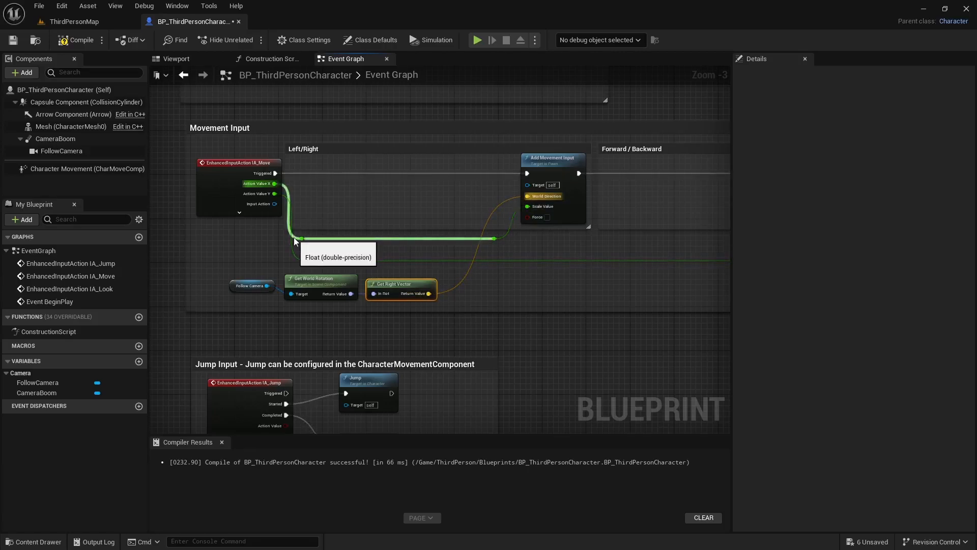
Step: Add a FollowCamera reference below the Forward / Backward movement group and connect it to a new Get World Rotation node
{"action": "right_click_drag", "start_coordinate": [559, 350], "coordinate": [279, 357]}
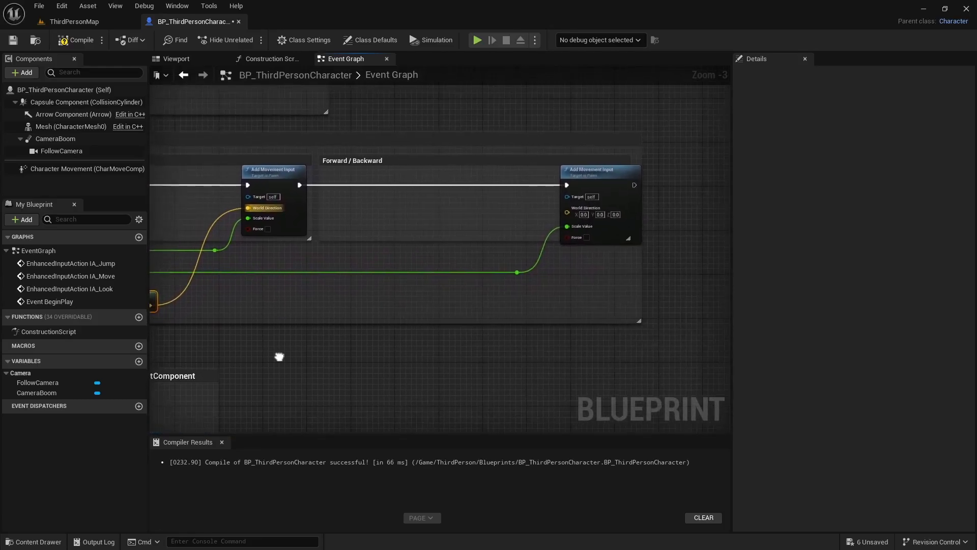
{"action": "left_click_drag", "start_coordinate": [57, 151], "coordinate": [384, 289]}
{"action": "type", "text": "get "}
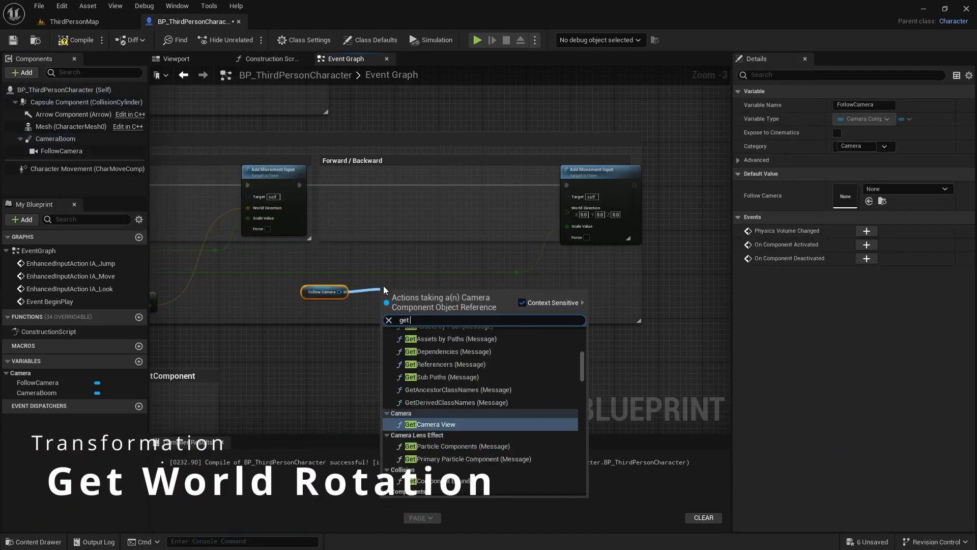
{"action": "type", "text": "world rotati"}
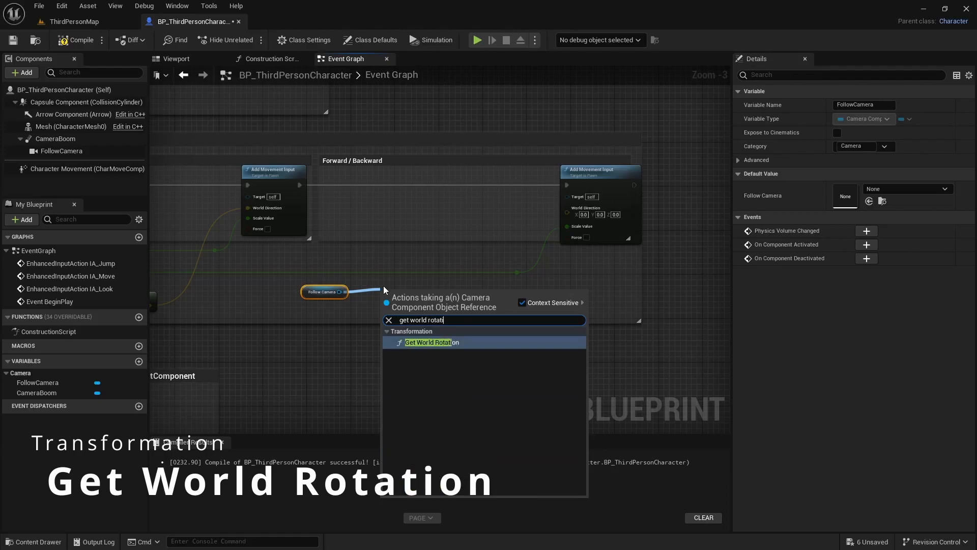
{"action": "key", "text": "Return"}
Step: Feed the camera's world rotation into a Get Up Vector node and connect it to World Direction on the Forward / Backward Add Movement Input
{"action": "left_click_drag", "start_coordinate": [410, 299], "coordinate": [474, 288]}
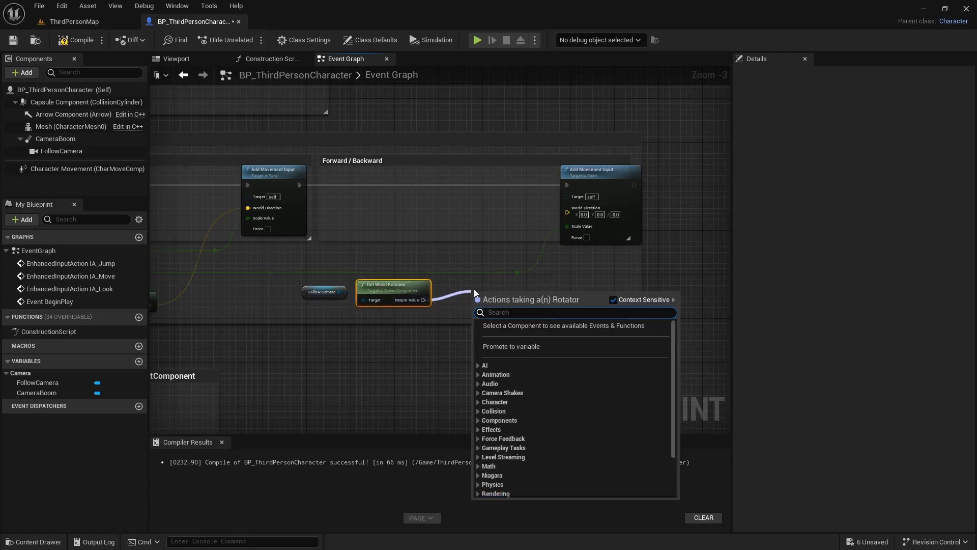
{"action": "type", "text": "get up"}
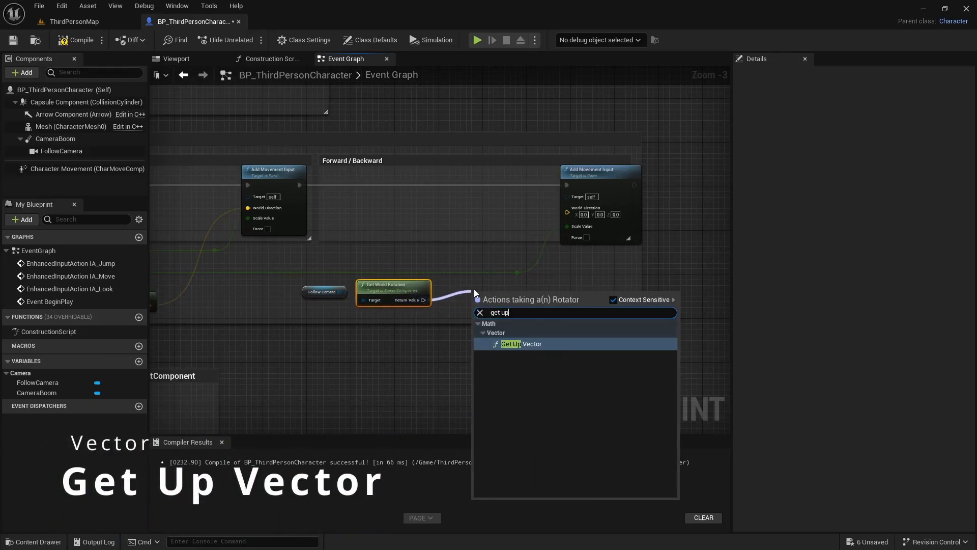
{"action": "key", "text": "Return"}
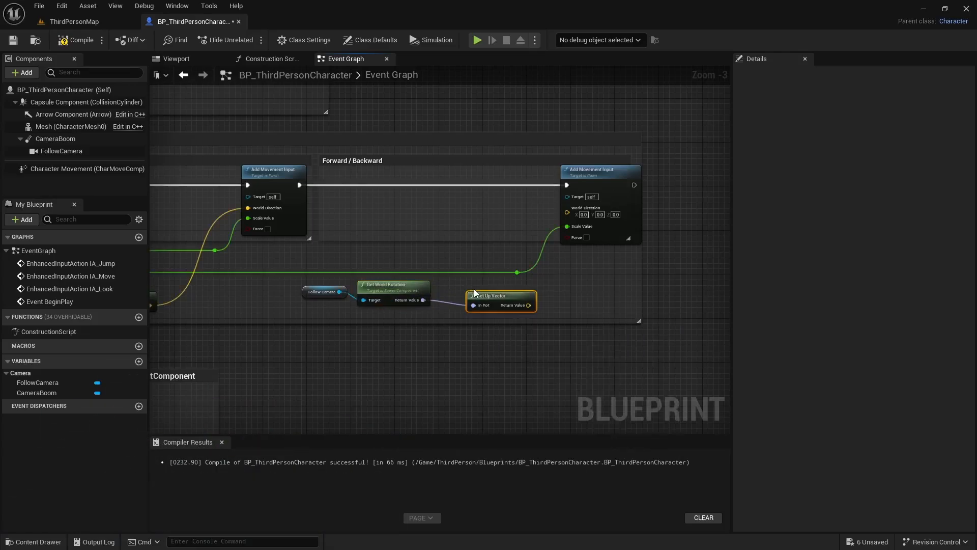
{"action": "left_click_drag", "start_coordinate": [509, 294], "coordinate": [567, 211]}
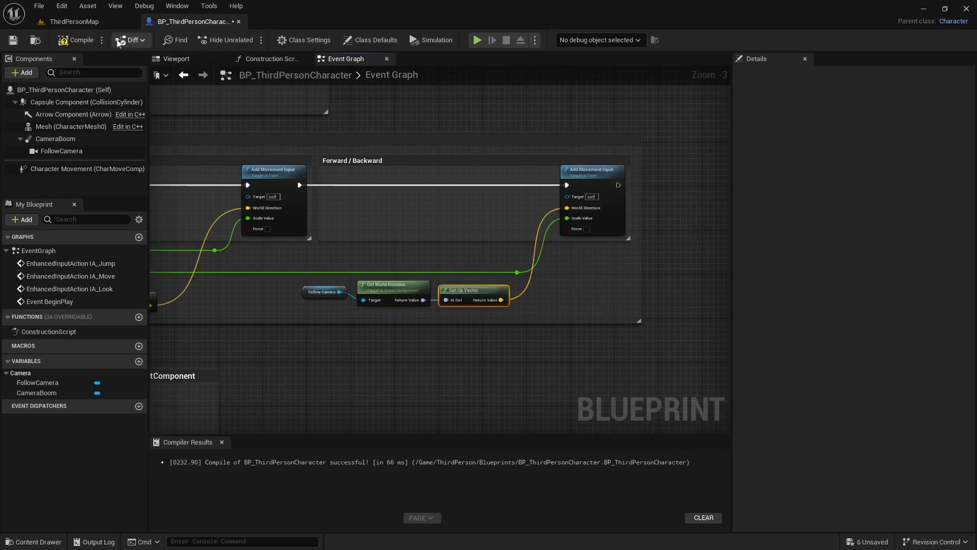
Step: Compile and save the character Blueprint and return to the ThirdPersonMap level
{"action": "left_click", "coordinate": [84, 43]}
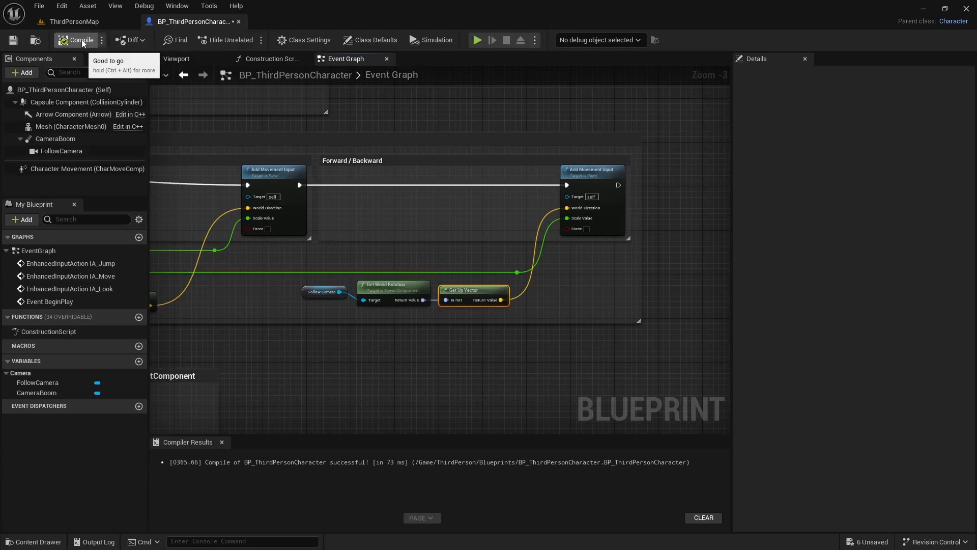
{"action": "left_click", "coordinate": [13, 39]}
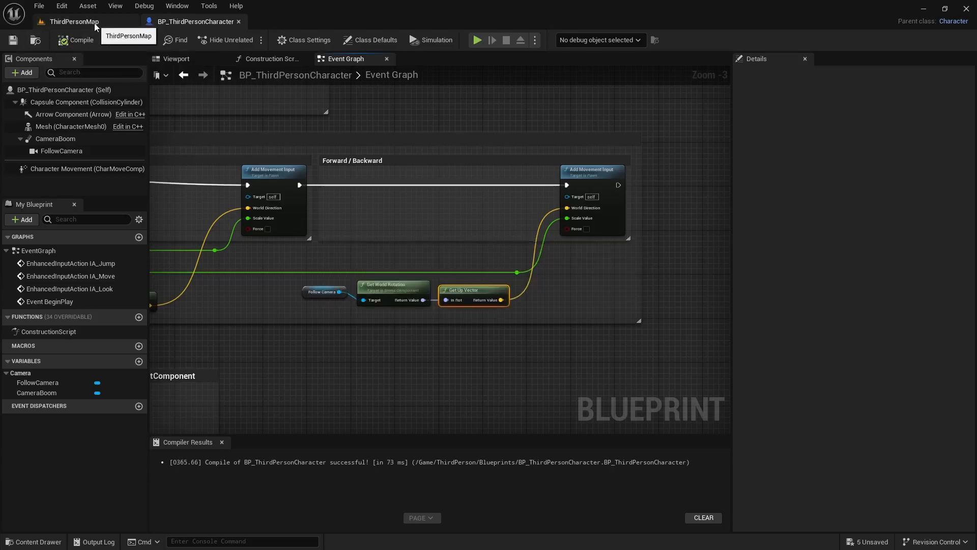
{"action": "left_click", "coordinate": [74, 21]}
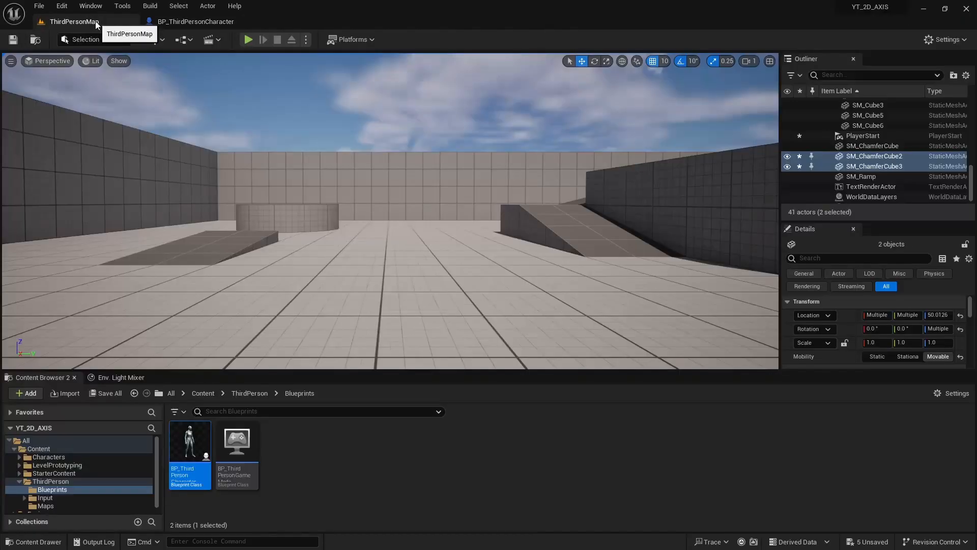
Step: Play the level and run the character left and right to test the camera-based movement
{"action": "left_click", "coordinate": [250, 40]}
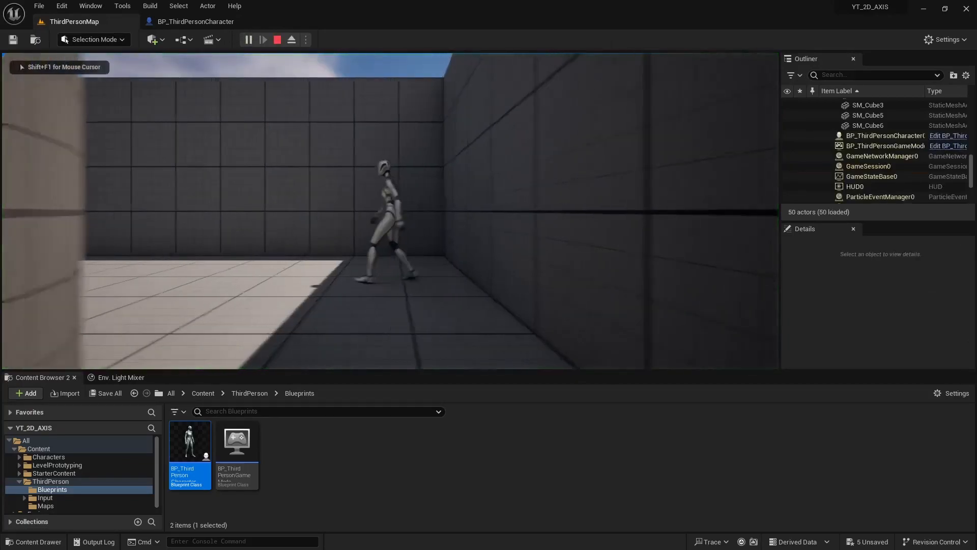
{"action": "key", "text": "a"}
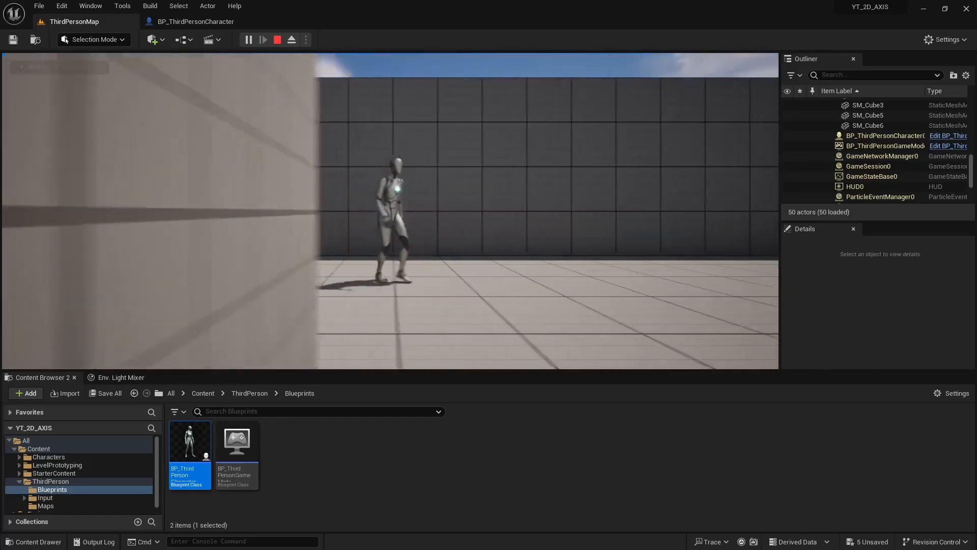
{"action": "key", "text": "d"}
{"action": "key", "text": "a"}
{"action": "key", "text": "a"}
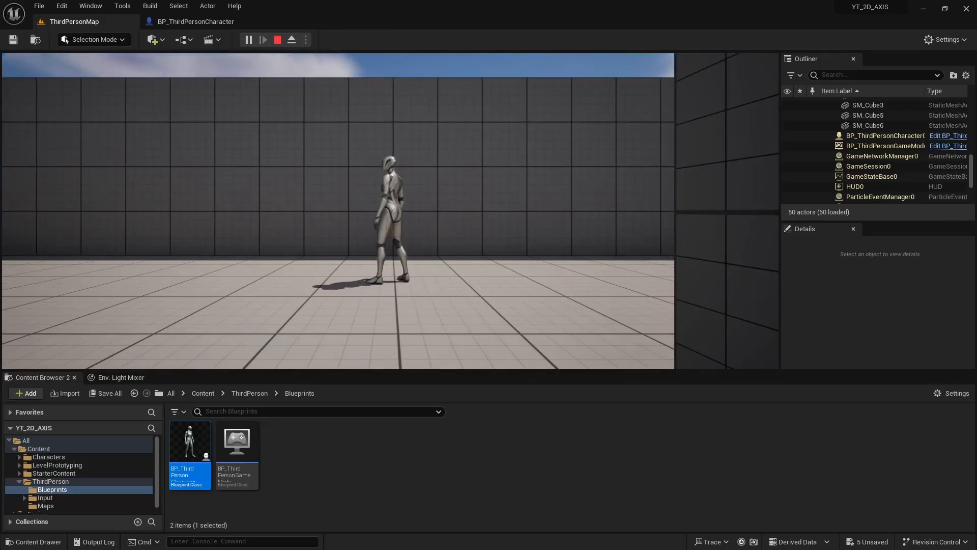
{"action": "key", "text": "a"}
{"action": "key", "text": "d"}
{"action": "key", "text": "a"}
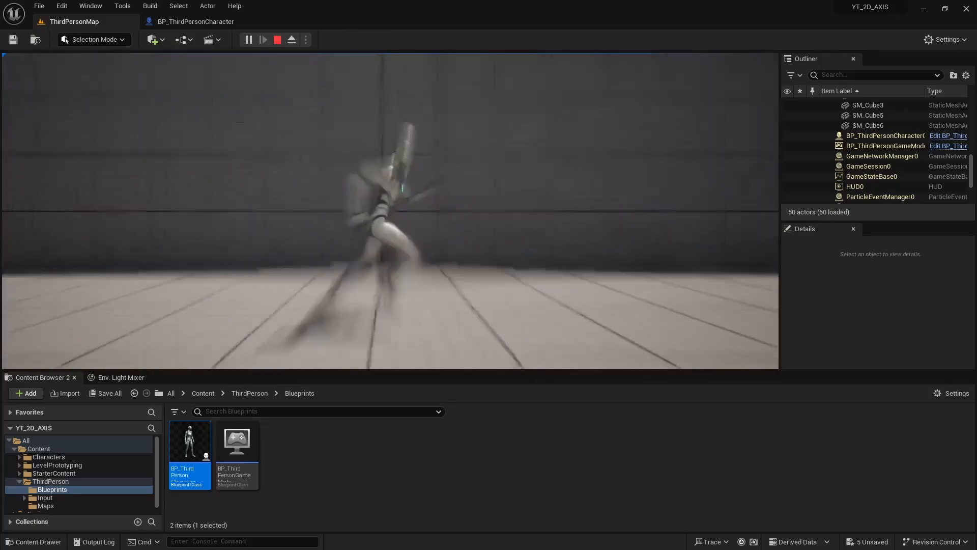
{"action": "key", "text": "d"}
{"action": "key", "text": "a"}
{"action": "key", "text": "d"}
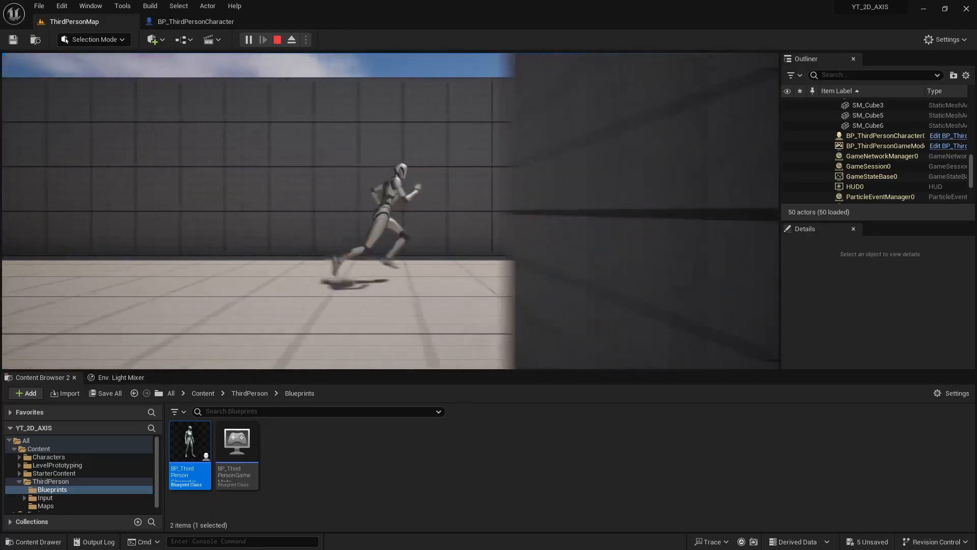
Step: Test jumping while running in both directions, and end the play session
{"action": "key", "text": "space"}
{"action": "key", "text": "space"}
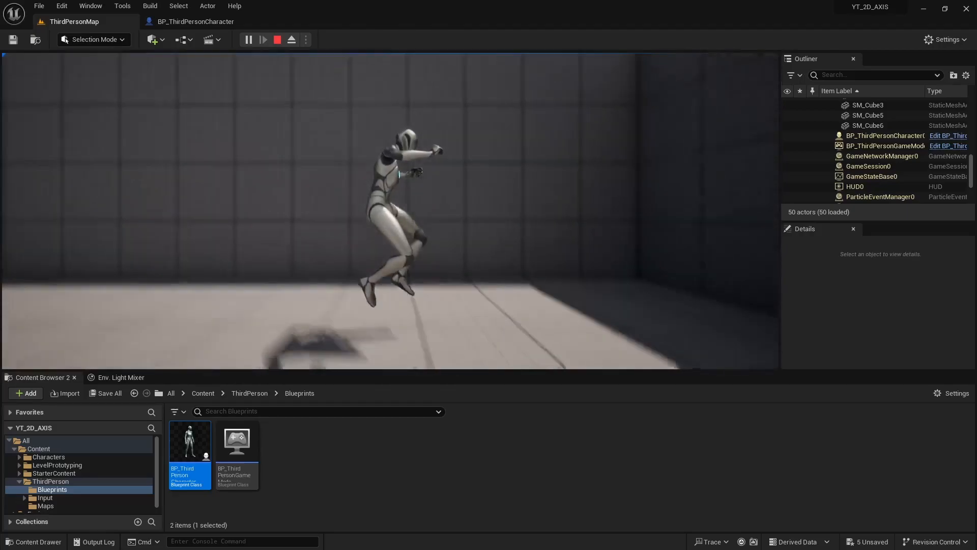
{"action": "key", "text": "a"}
{"action": "key", "text": "space"}
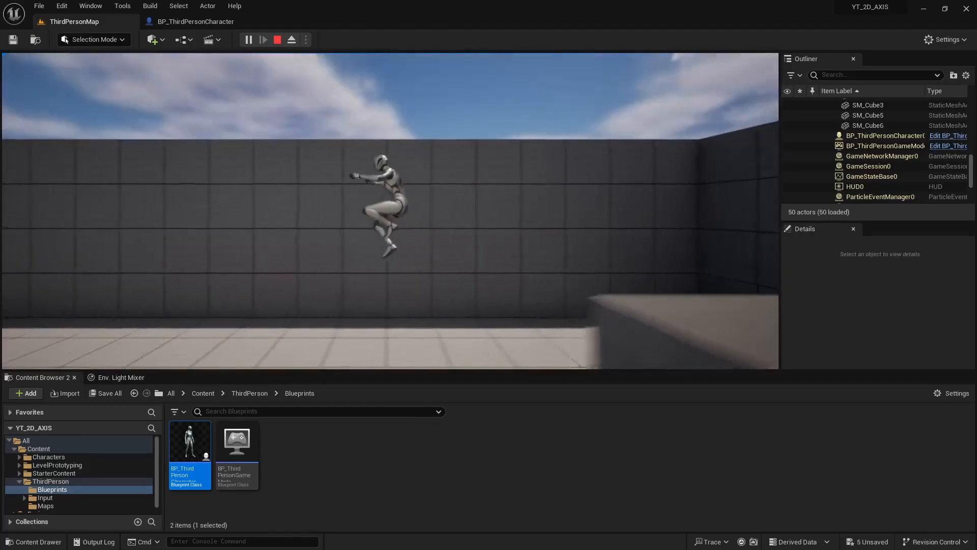
{"action": "key", "text": "space"}
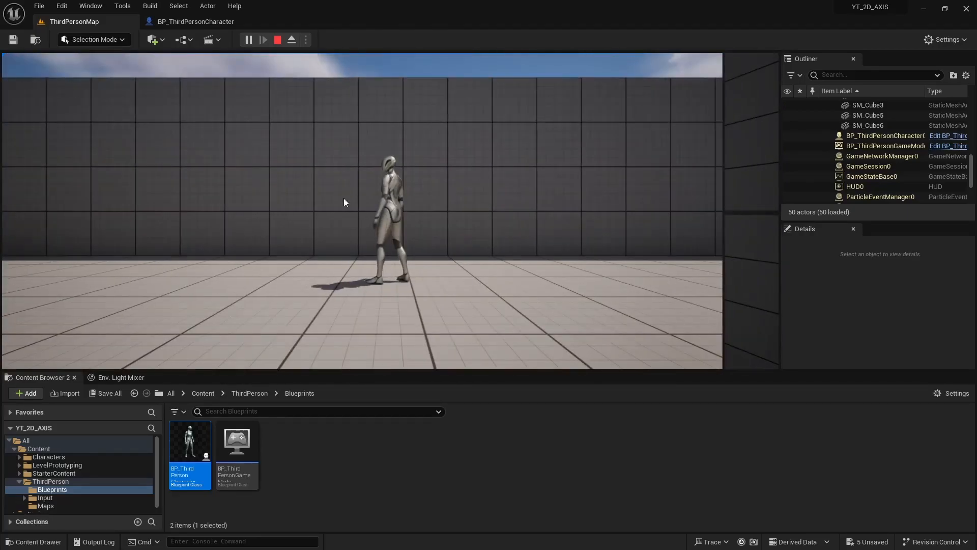
{"action": "key", "text": "Escape"}
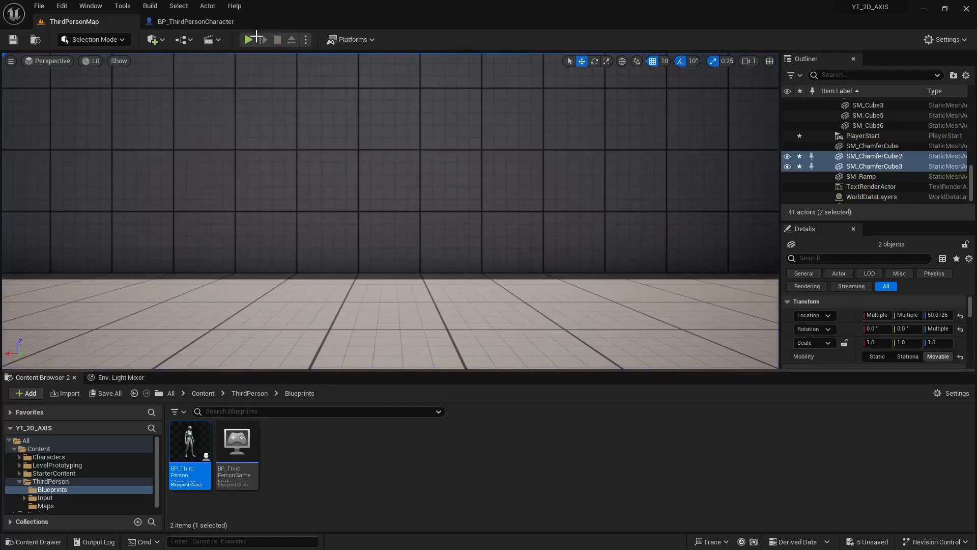
Step: Disable Do Collision Test on the character Blueprint's CameraBoom and compile the Blueprint
{"action": "left_click", "coordinate": [205, 23]}
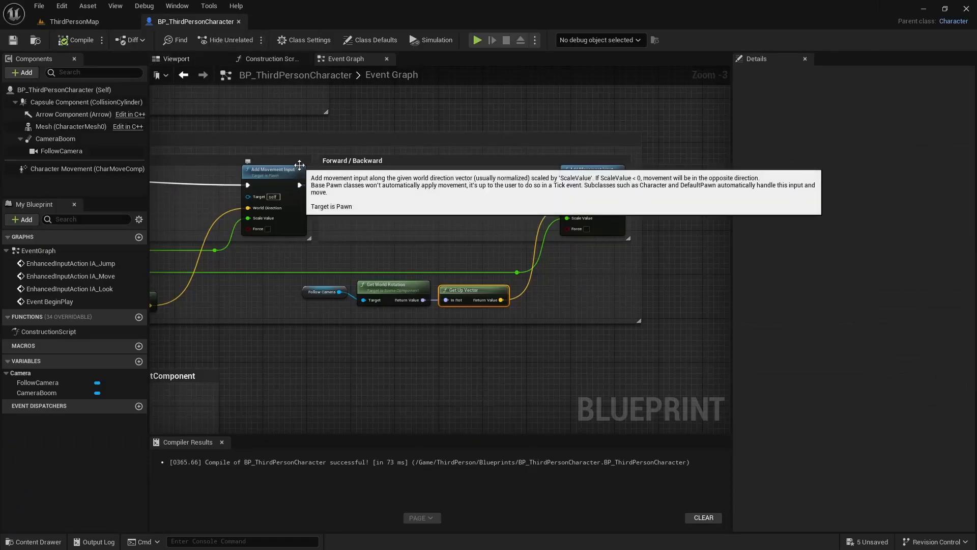
{"action": "left_click", "coordinate": [193, 59]}
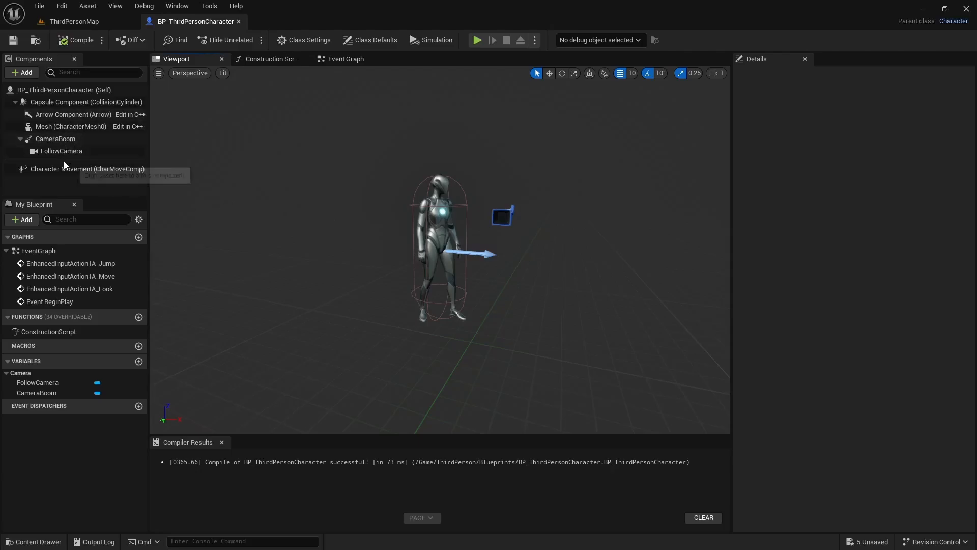
{"action": "left_click", "coordinate": [55, 139]}
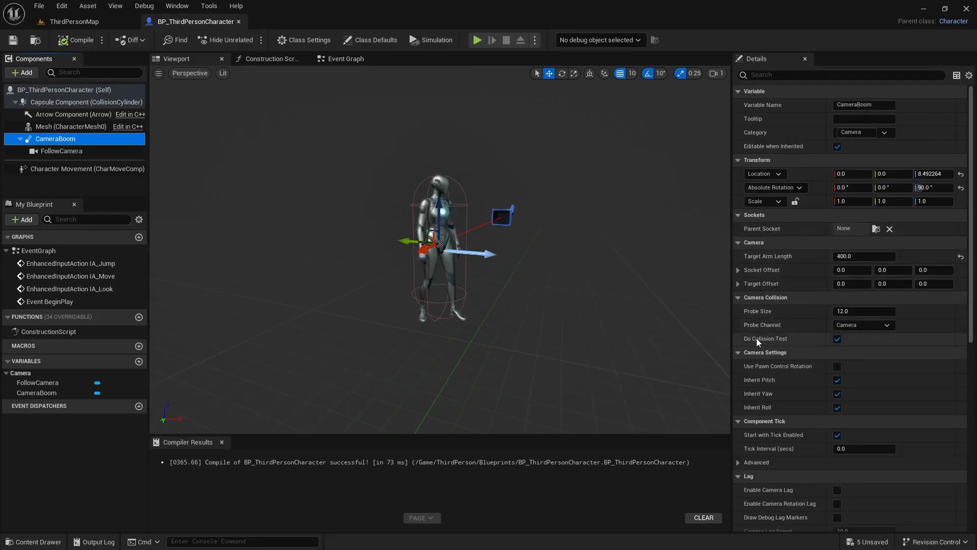
{"action": "left_click", "coordinate": [838, 339]}
{"action": "left_click", "coordinate": [77, 42]}
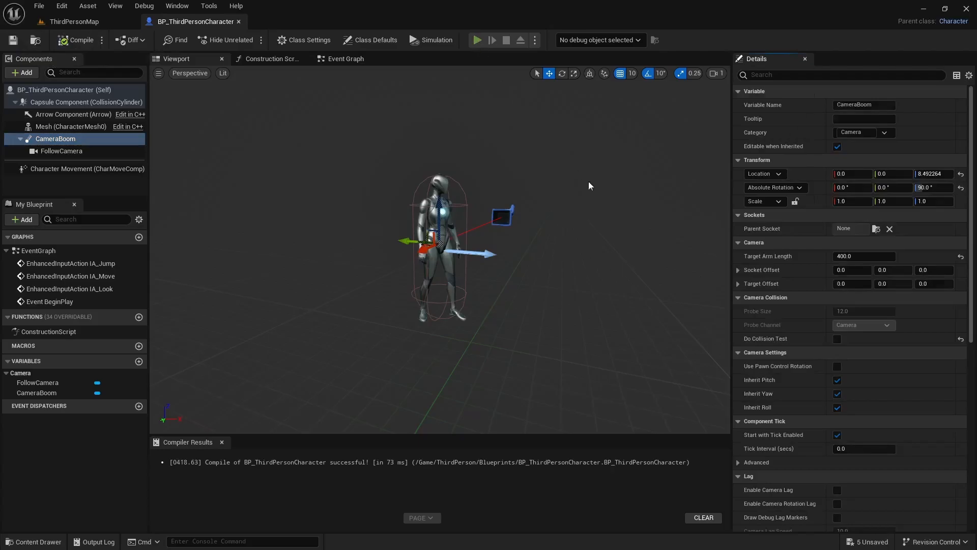
Step: Play-test running left and right past the walls to check the camera without collision testing, and stop the session
{"action": "key", "text": "alt+p"}
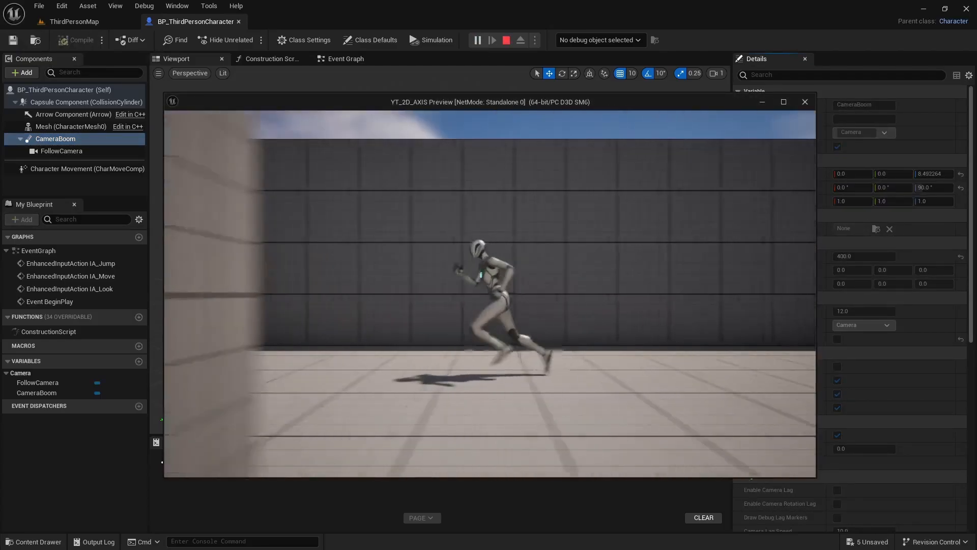
{"action": "key", "text": "d"}
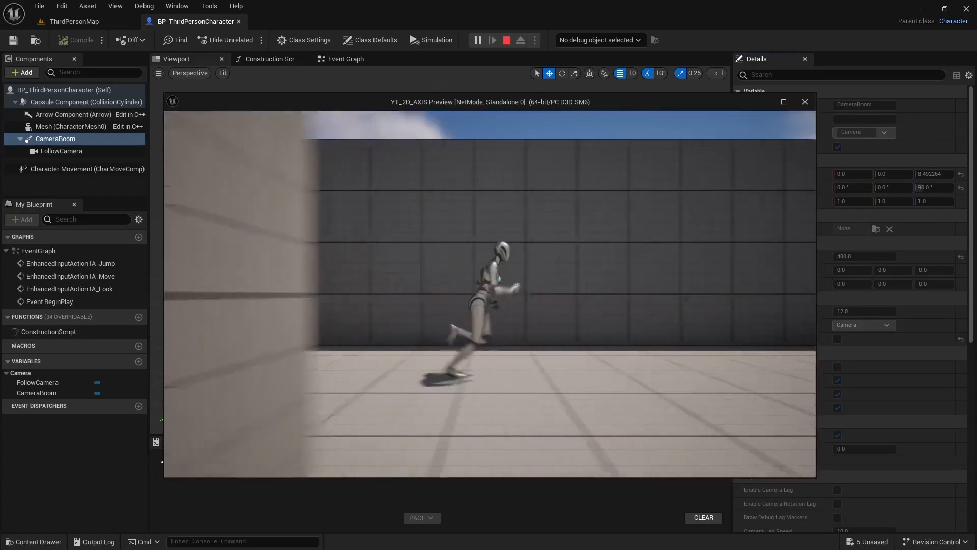
{"action": "key", "text": "a"}
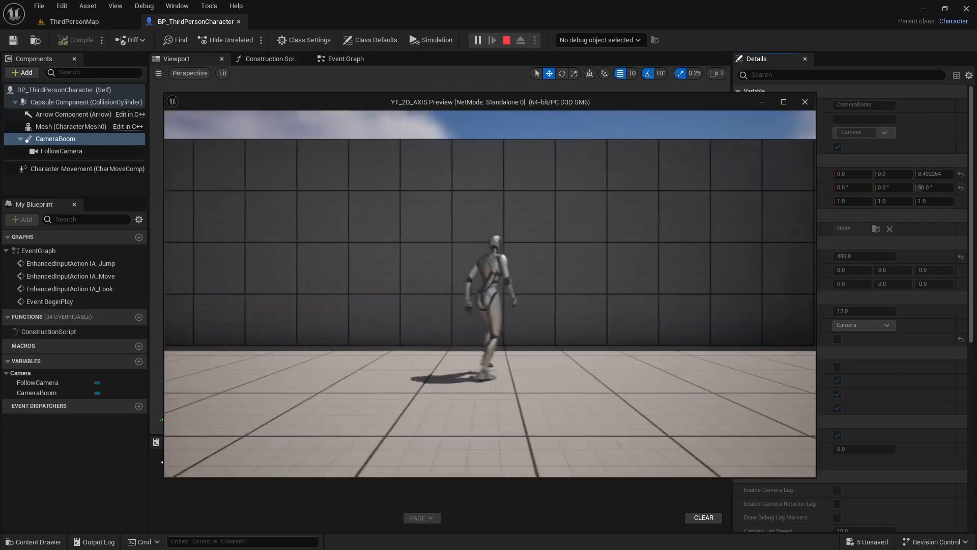
{"action": "key", "text": "d"}
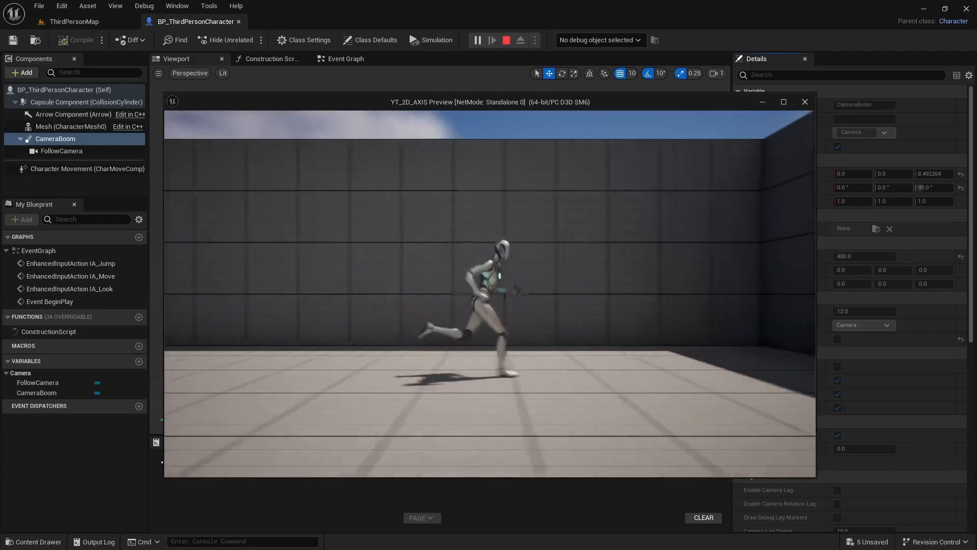
{"action": "key", "text": "a"}
{"action": "key", "text": "d"}
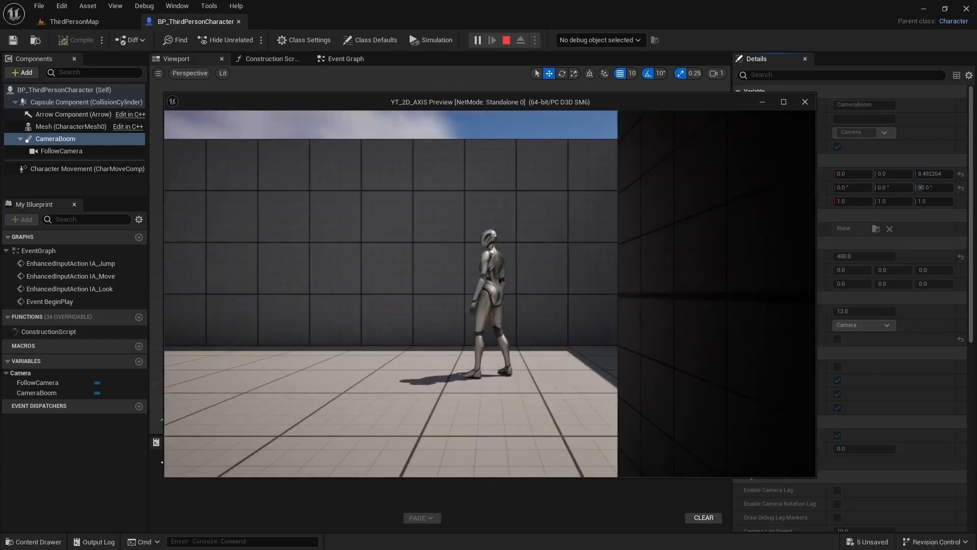
{"action": "key", "text": "Escape"}
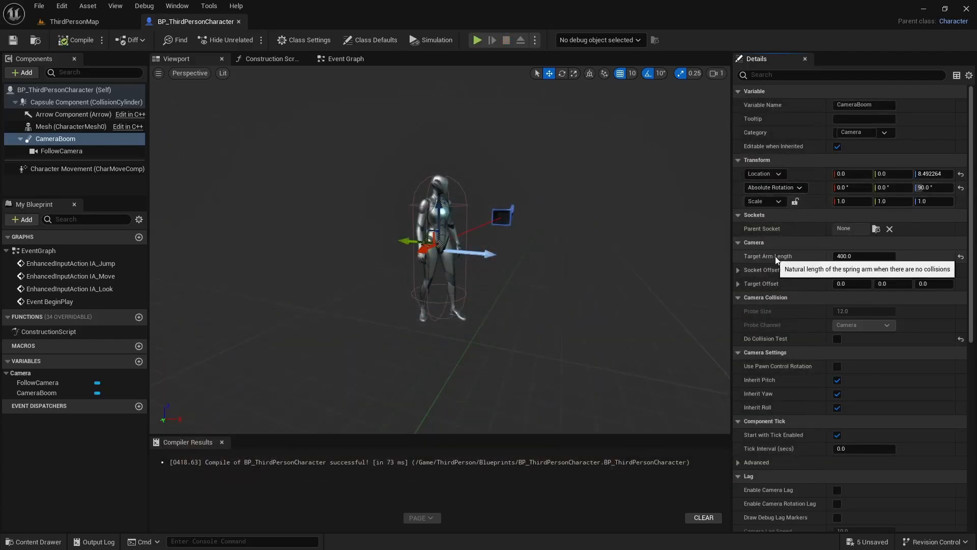
Step: Set the CameraBoom's Target Arm Length to 800
{"action": "left_click", "coordinate": [895, 256]}
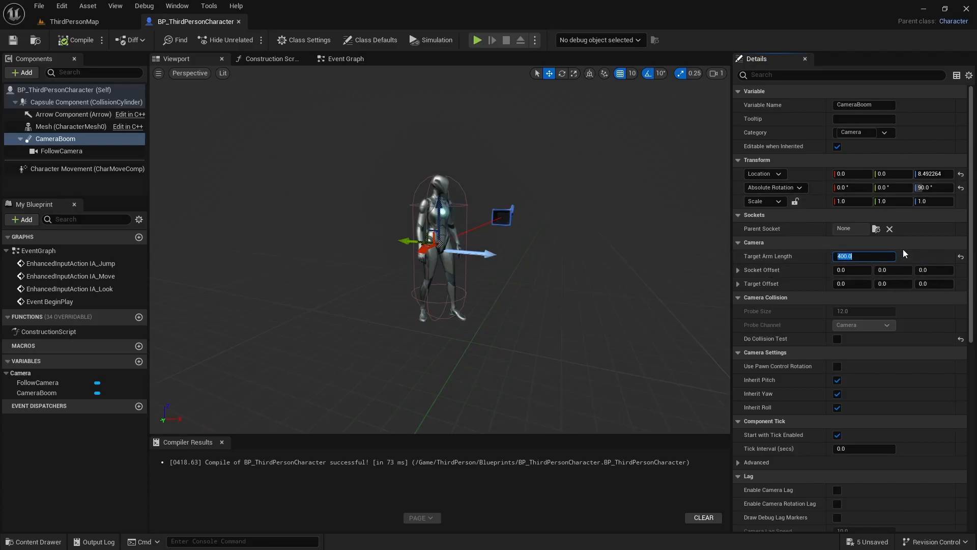
{"action": "type", "text": "800"}
{"action": "key", "text": "Return"}
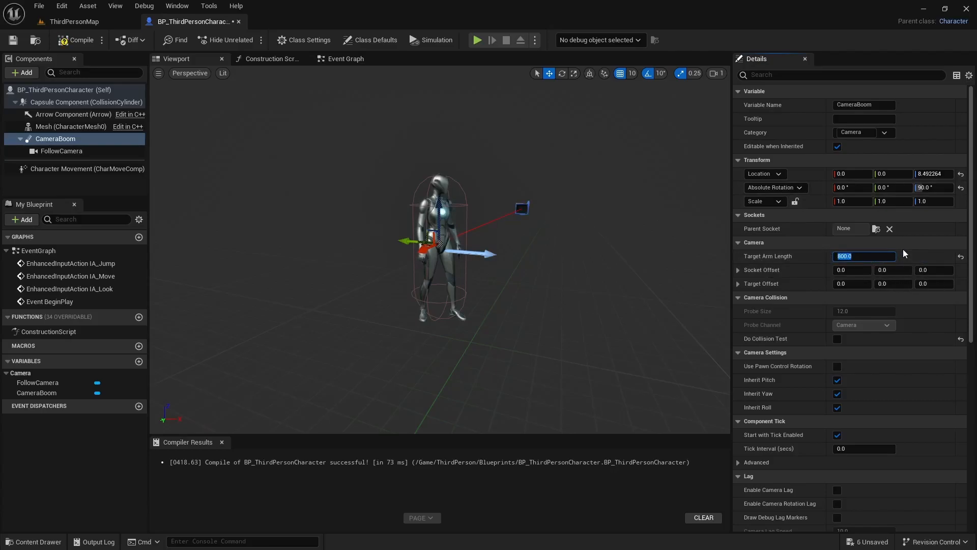
Step: Play-test running and jumping with the longer camera boom, and end the session
{"action": "left_click", "coordinate": [477, 40]}
{"action": "left_click", "coordinate": [546, 195]}
{"action": "key", "text": "w"}
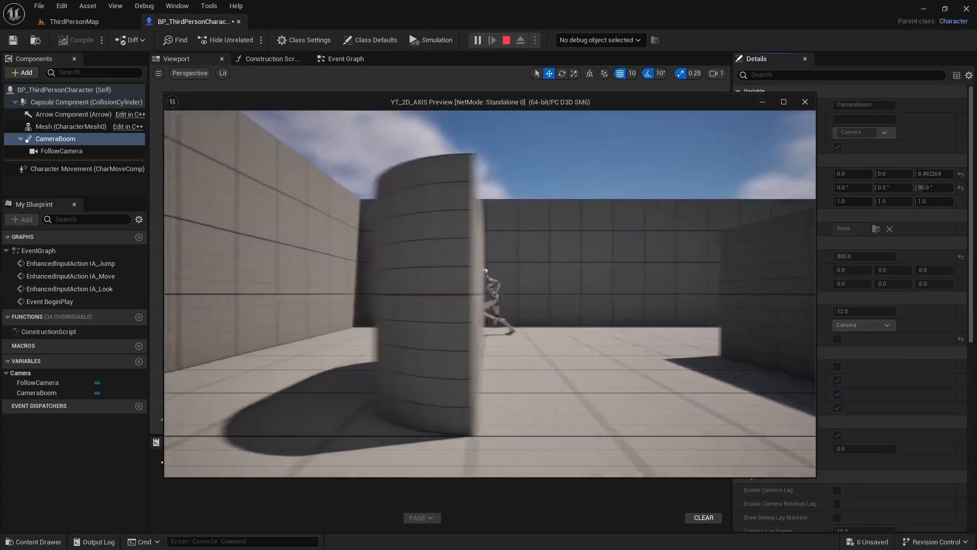
{"action": "key", "text": "space"}
{"action": "key", "text": "space"}
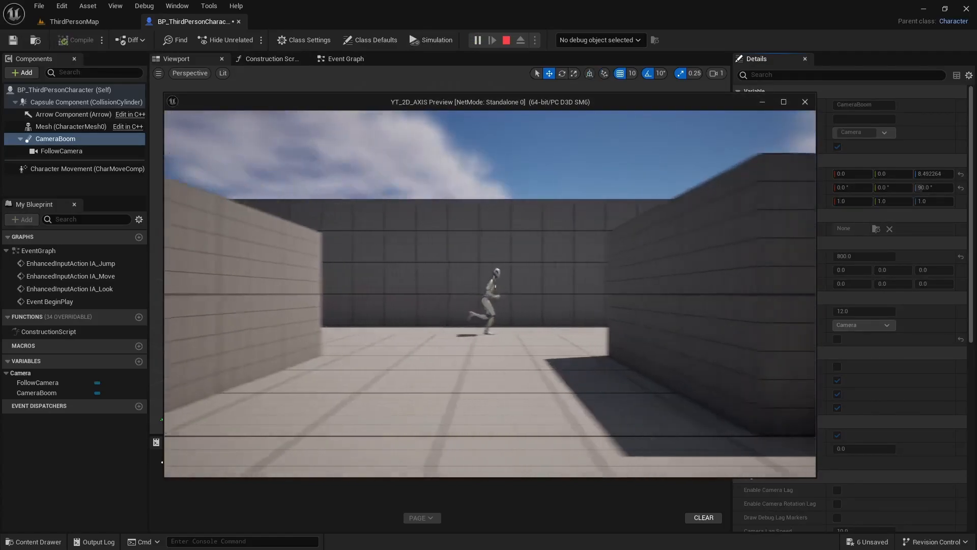
{"action": "key", "text": "space"}
{"action": "key", "text": "space"}
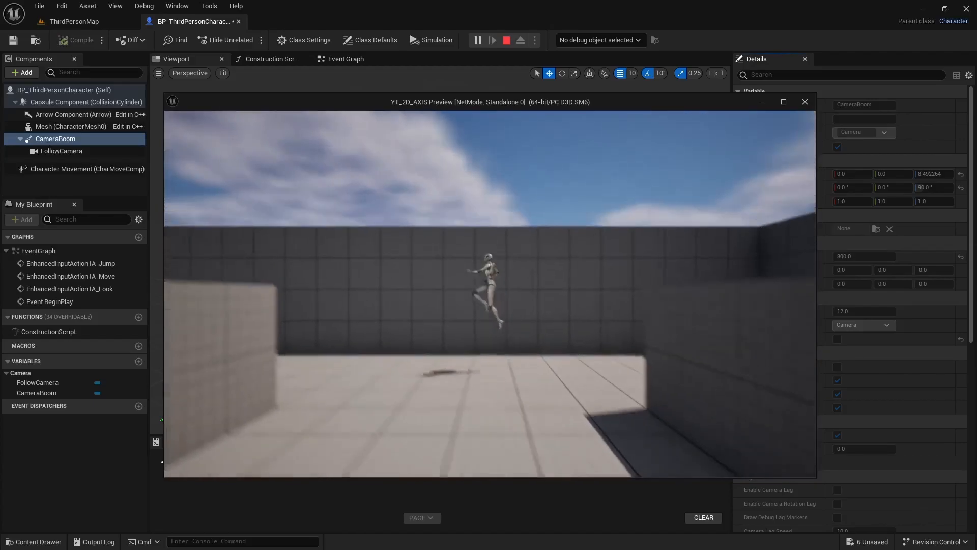
{"action": "key", "text": "Escape"}
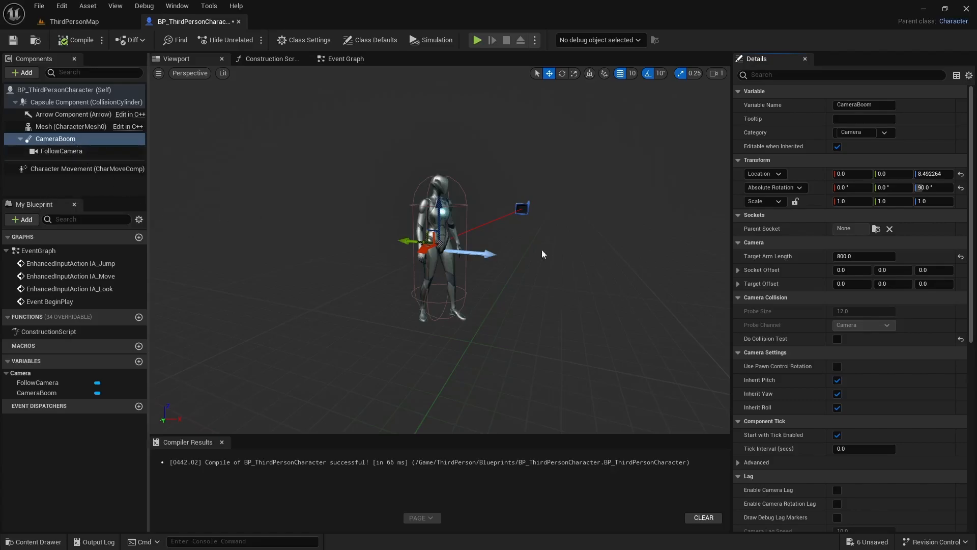
Step: Enable Camera Lag on the CameraBoom with a Camera Lag Speed of 1.0, and compile the Blueprint
{"action": "scroll", "coordinate": [806, 335], "scroll_direction": "down", "scroll_amount": 2}
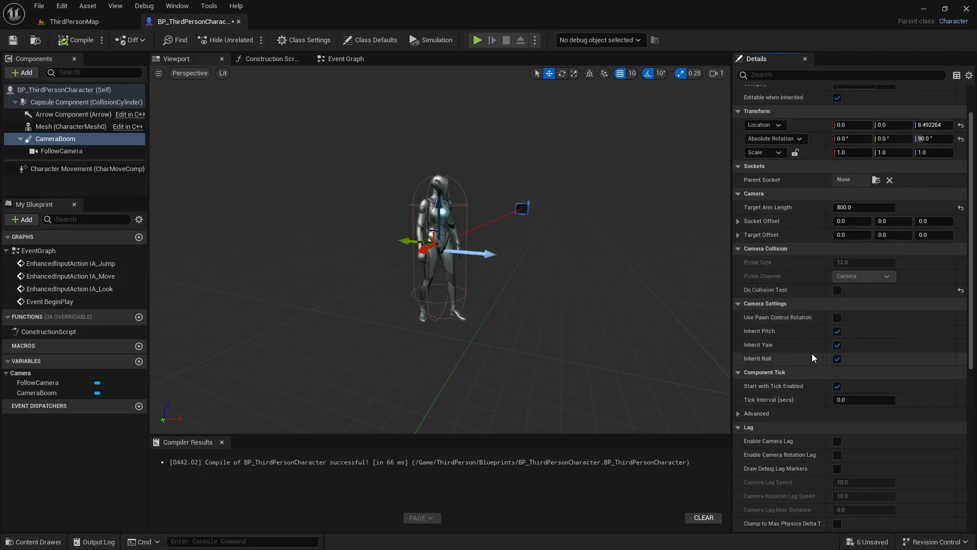
{"action": "scroll", "coordinate": [812, 354], "scroll_direction": "down", "scroll_amount": 2}
{"action": "scroll", "coordinate": [839, 378], "scroll_direction": "down", "scroll_amount": 1}
{"action": "scroll", "coordinate": [790, 397], "scroll_direction": "down", "scroll_amount": 1}
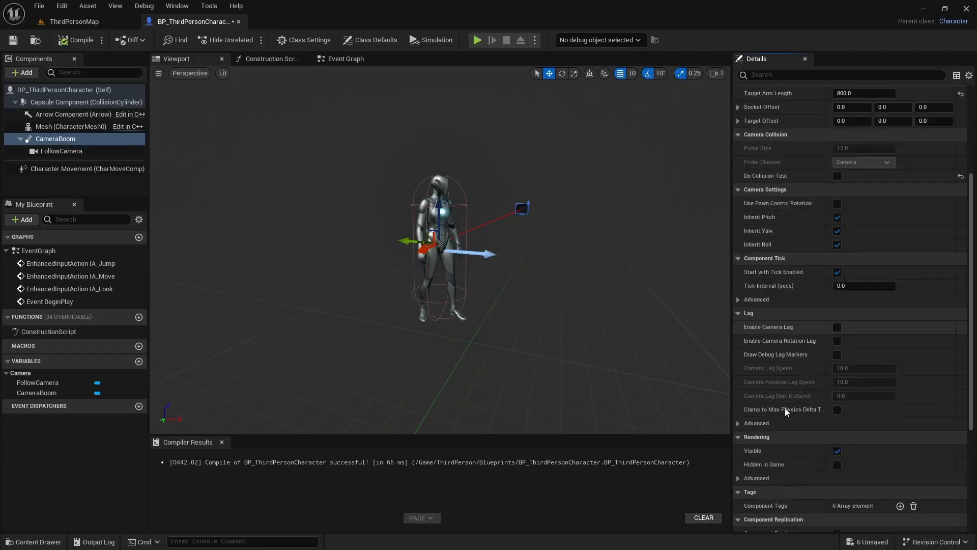
{"action": "left_click", "coordinate": [837, 327]}
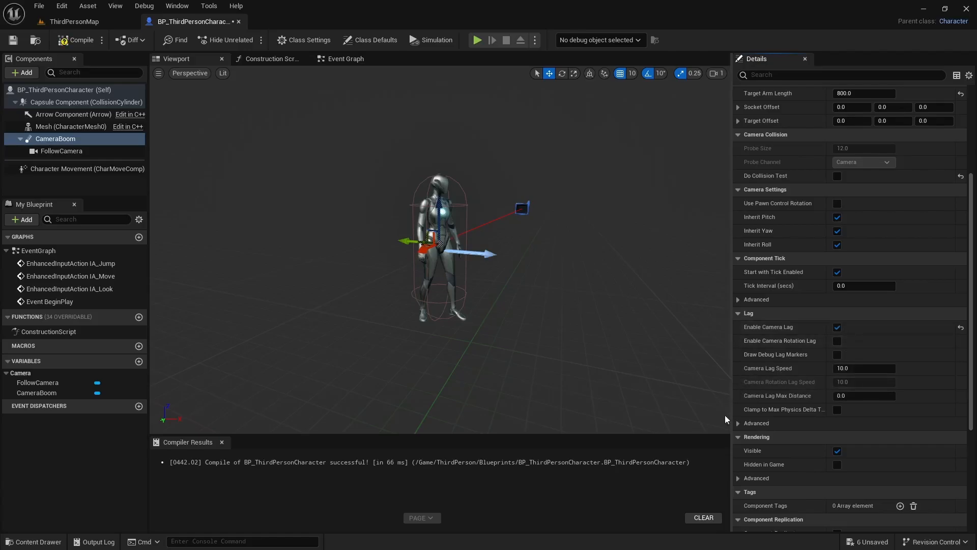
{"action": "left_click", "coordinate": [847, 368]}
{"action": "type", "text": "1"}
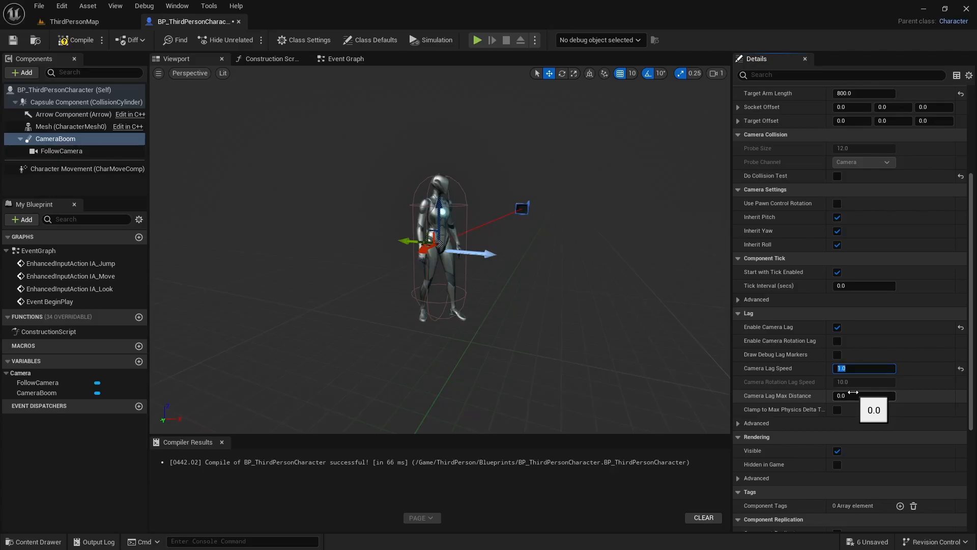
{"action": "key", "text": "Return"}
{"action": "left_click", "coordinate": [76, 39]}
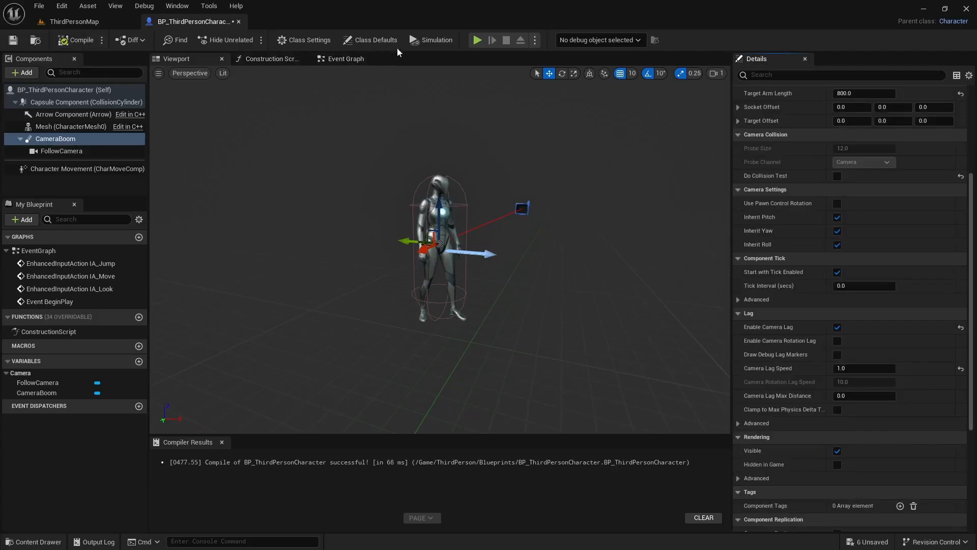
Step: Play-test running back and forth and jumping to check the lagging camera, and end the session
{"action": "left_click", "coordinate": [477, 40]}
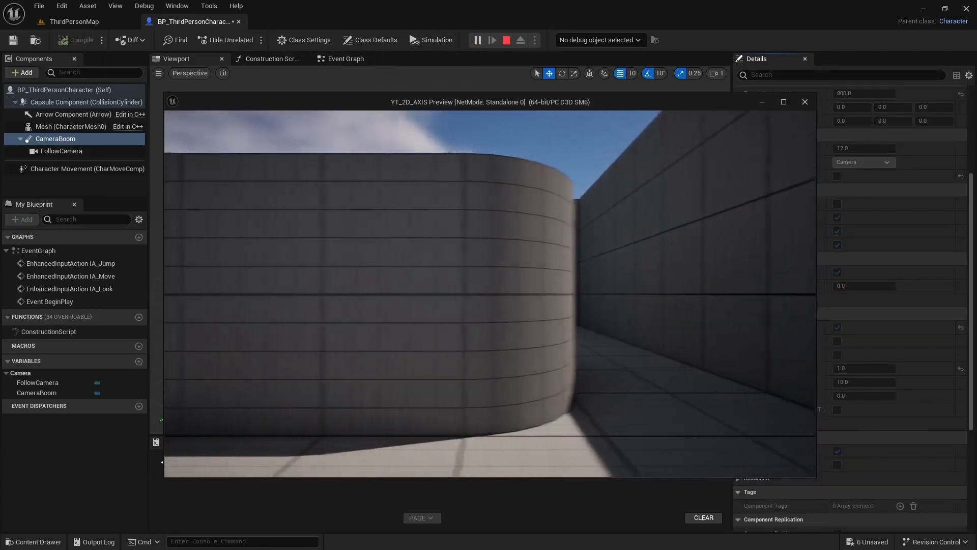
{"action": "key", "text": "a"}
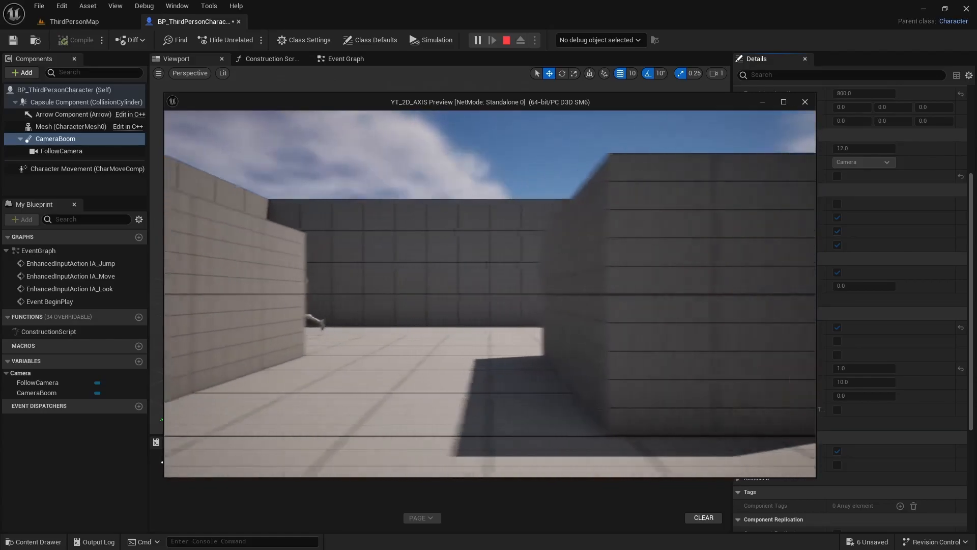
{"action": "key", "text": "d"}
{"action": "key", "text": "space"}
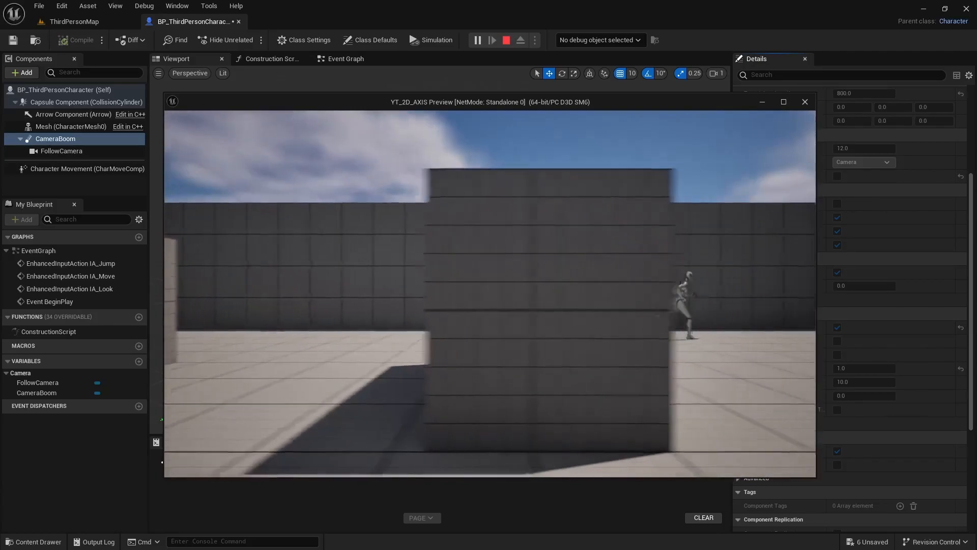
{"action": "key", "text": "a"}
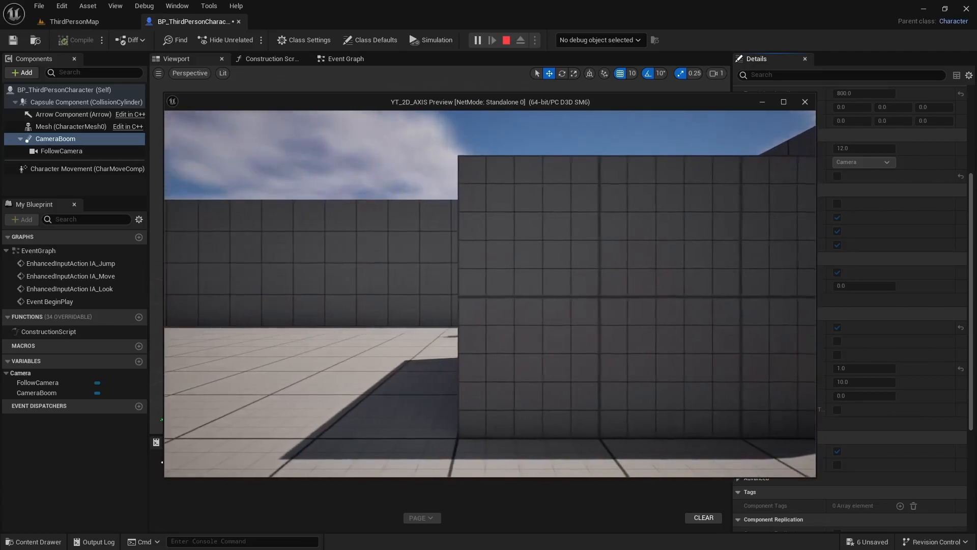
{"action": "key", "text": "space"}
{"action": "key", "text": "space"}
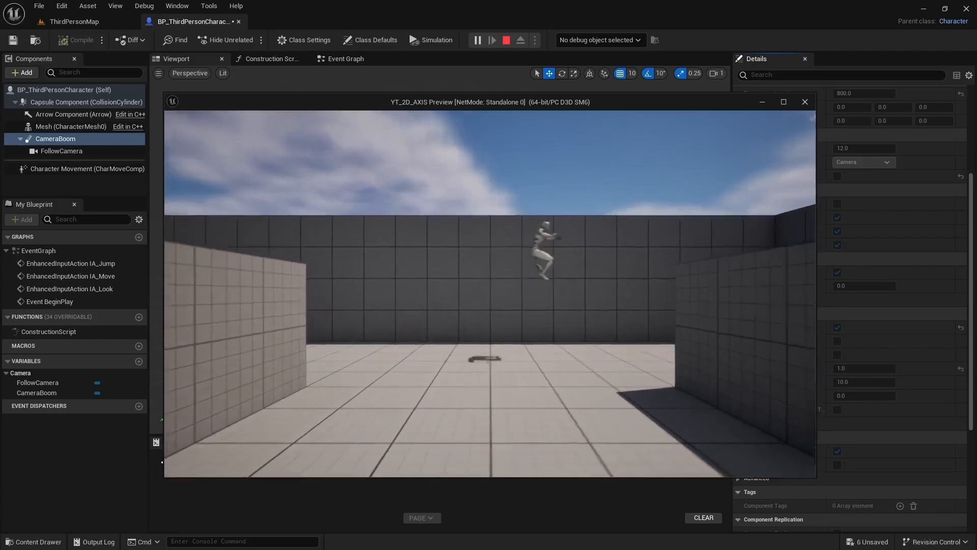
{"action": "key", "text": "d"}
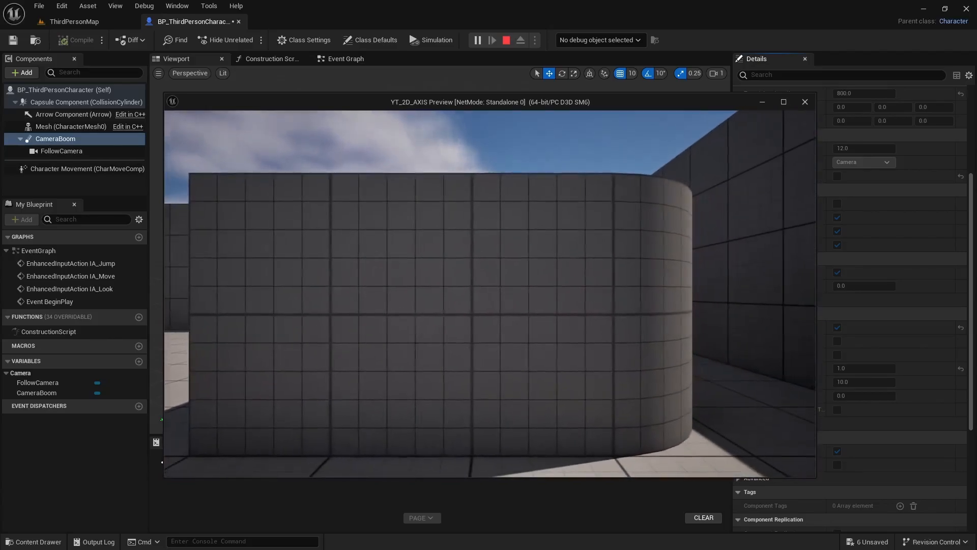
{"action": "key", "text": "space"}
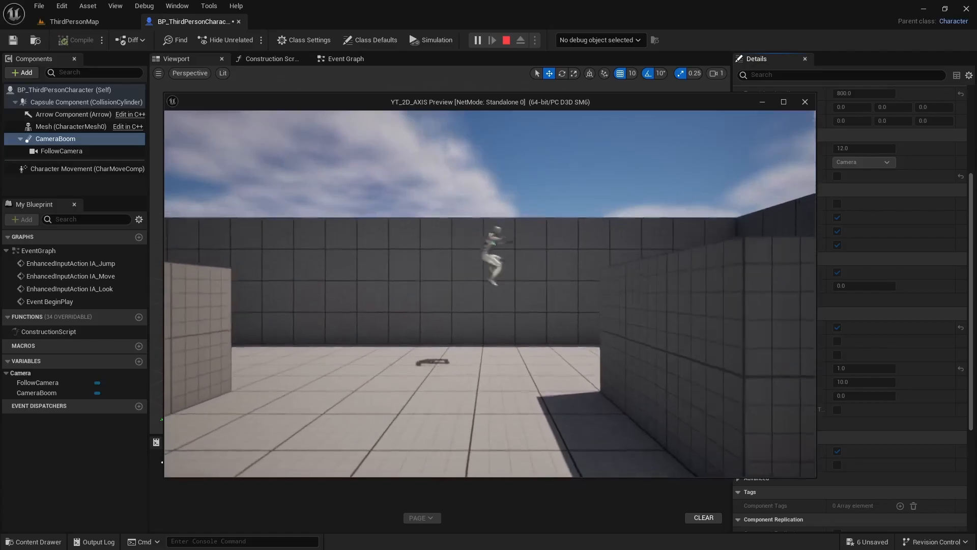
{"action": "key", "text": "space"}
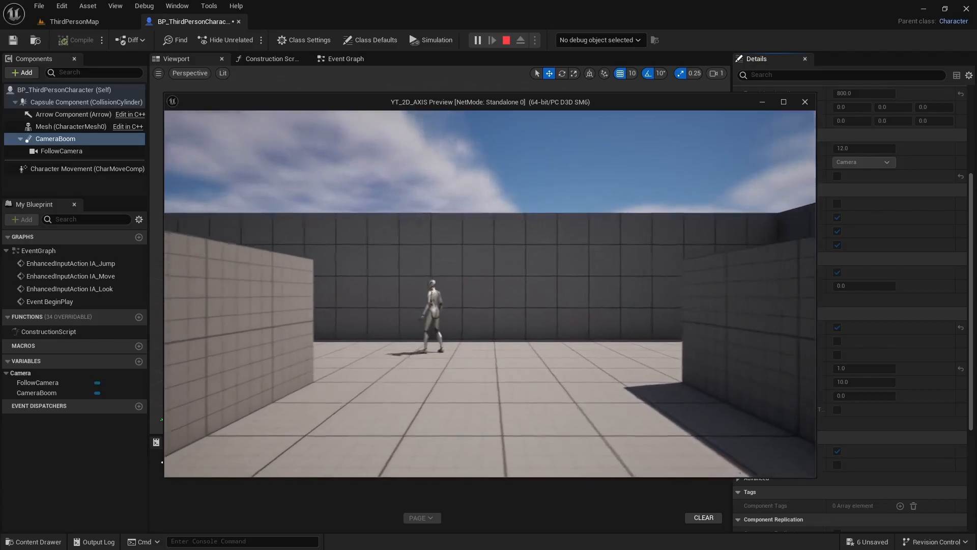
{"action": "key", "text": "Escape"}
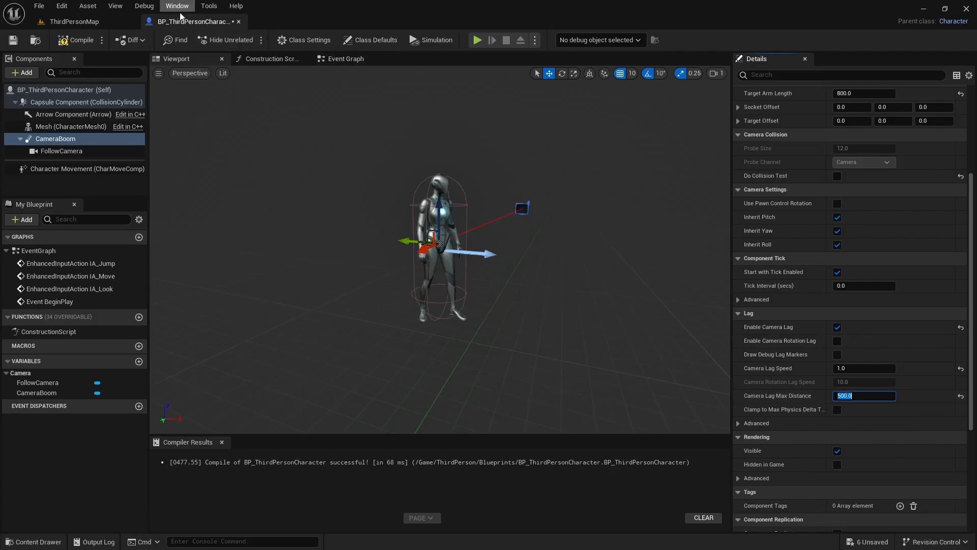
Step: Play-test running both ways and jumping with the Camera Lag Max Distance limited to 500
{"action": "left_click", "coordinate": [478, 39]}
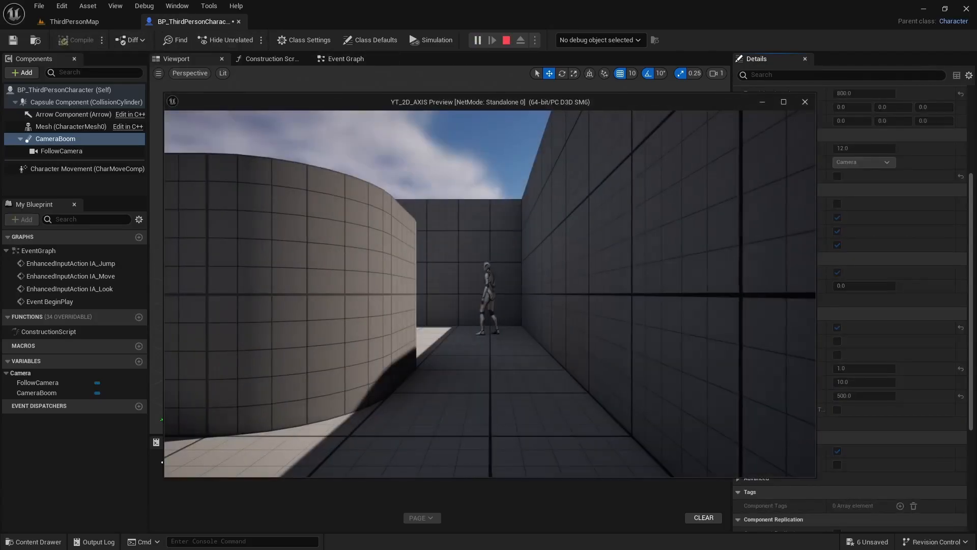
{"action": "key", "text": "a"}
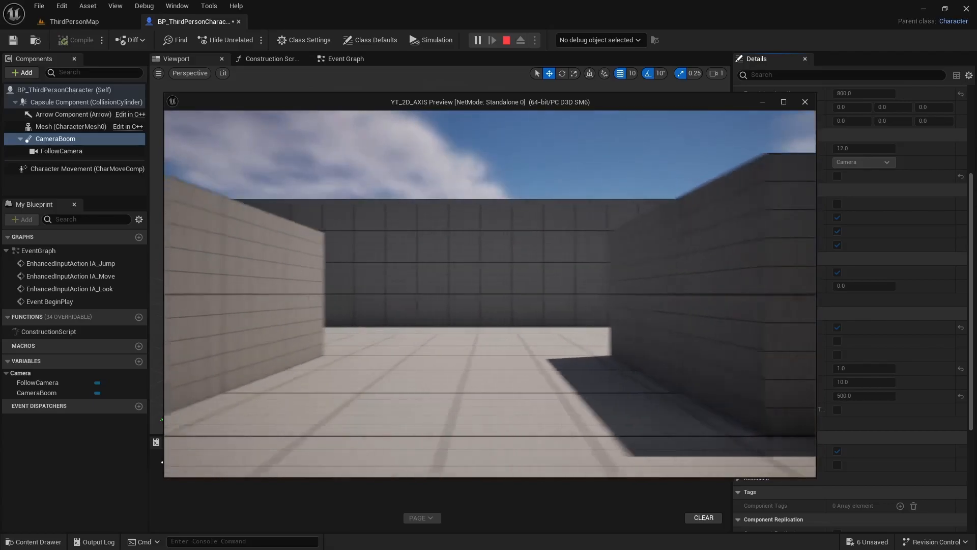
{"action": "key", "text": "d"}
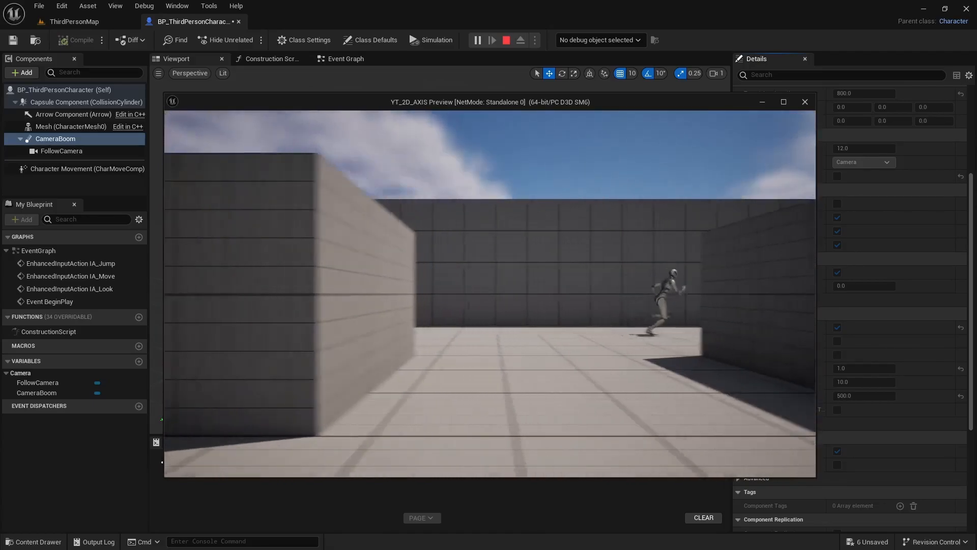
{"action": "key", "text": "a"}
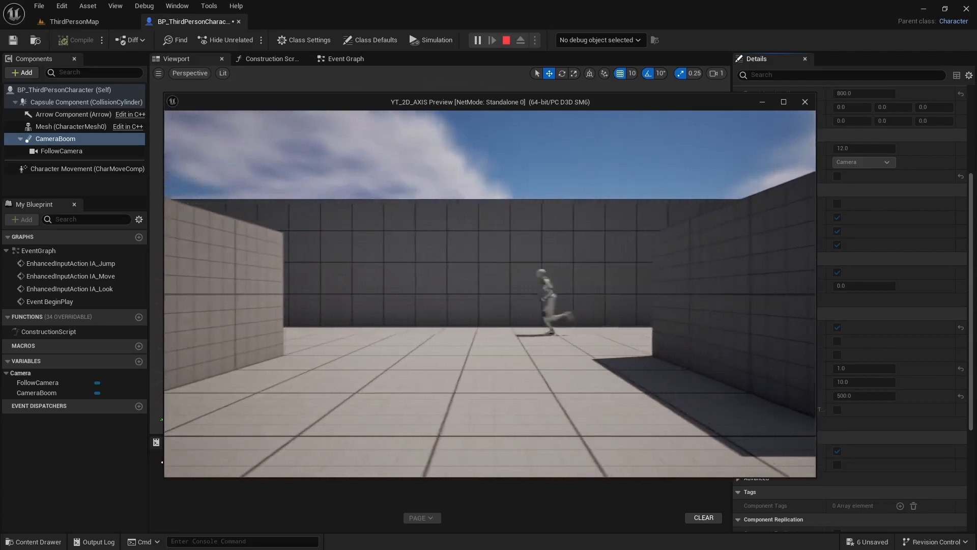
{"action": "key", "text": "space"}
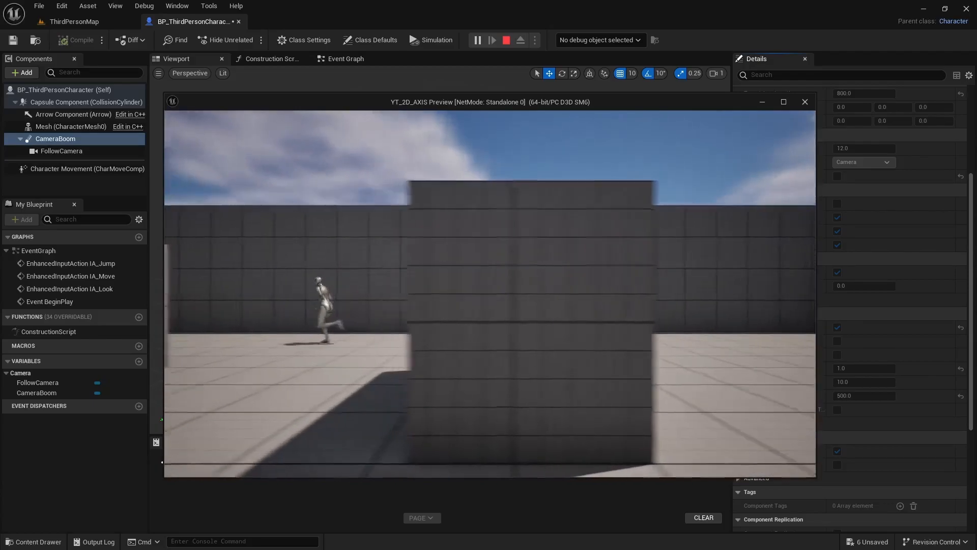
{"action": "key", "text": "d"}
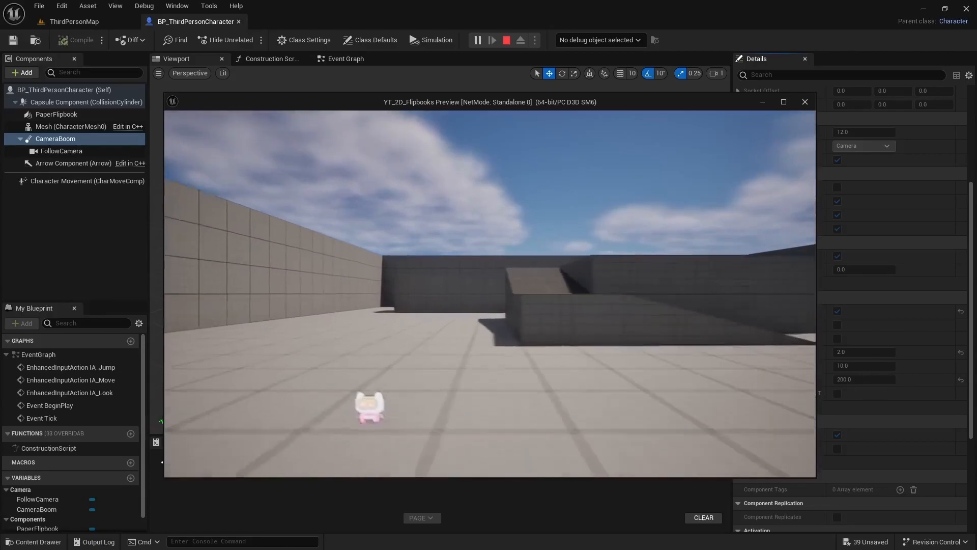
Step: Move the 2D flipbook character around and jump in the YT_2D_Flipbooks preview to examine its camera lag
{"action": "key", "text": "w"}
{"action": "key", "text": "d"}
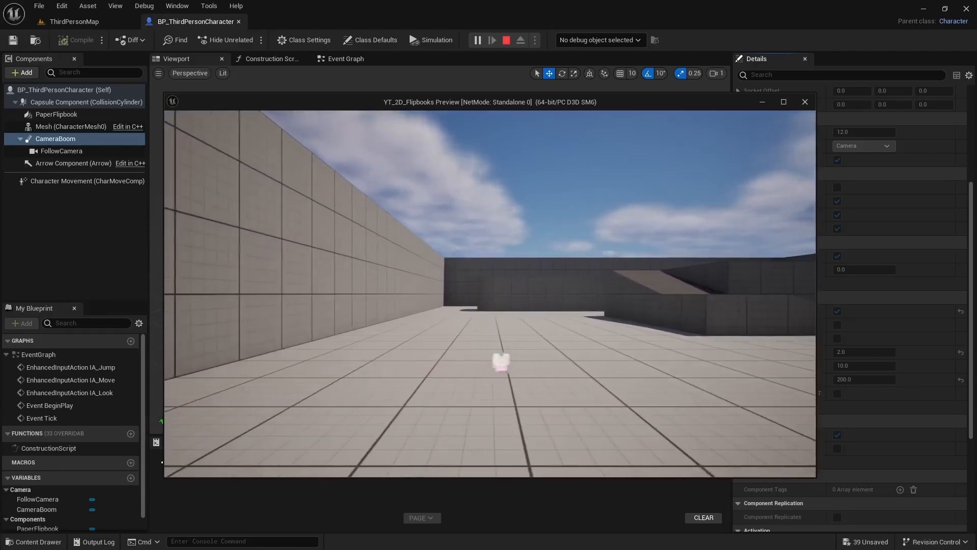
{"action": "key", "text": "space"}
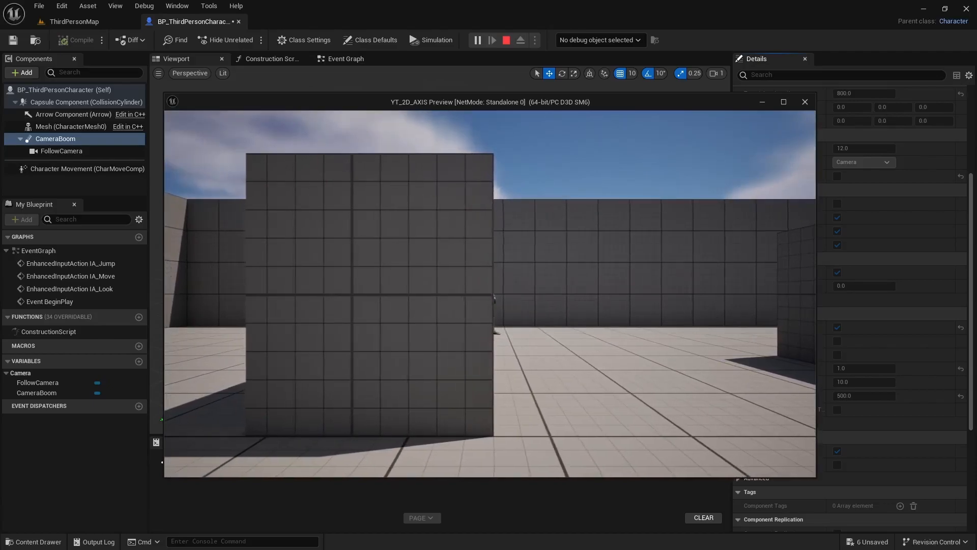
Step: Run the character past the walls in the YT_2D_AXIS preview to recheck the camera's following motion
{"action": "key", "text": "d"}
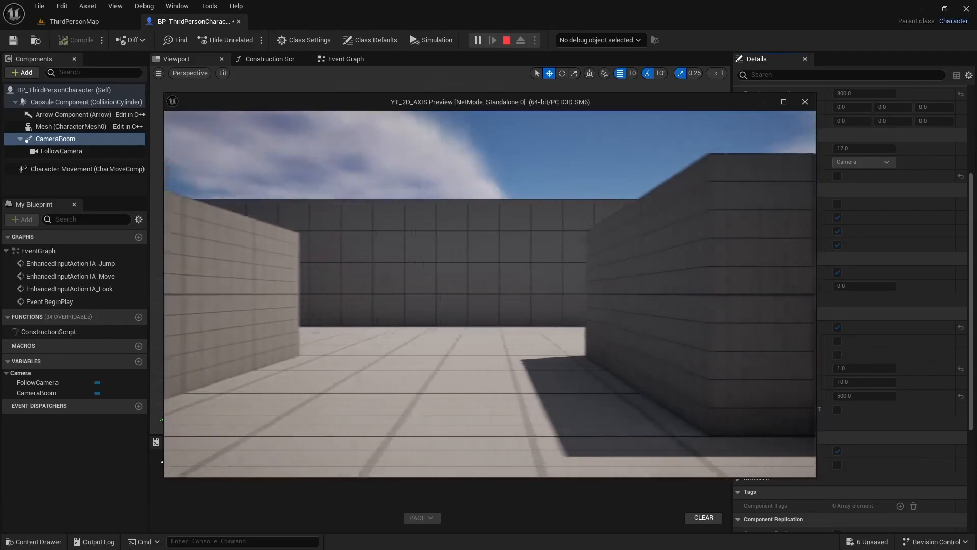